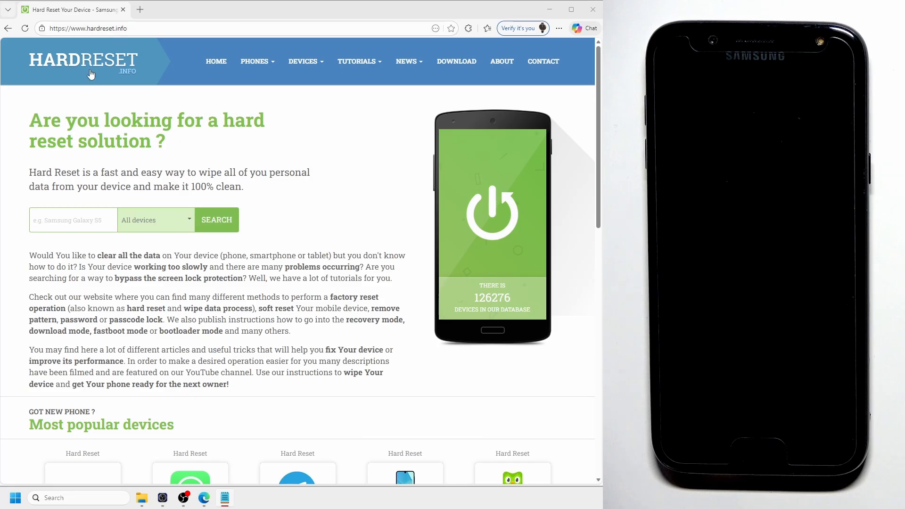
Search the download section of hardreset.info for "samsung drivers".
left_click(457, 62)
left_click(174, 160)
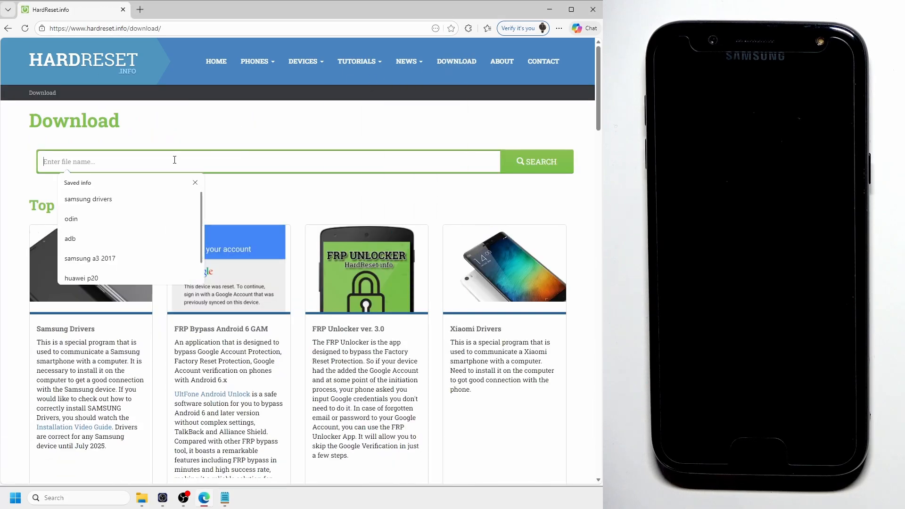
left_click(94, 199)
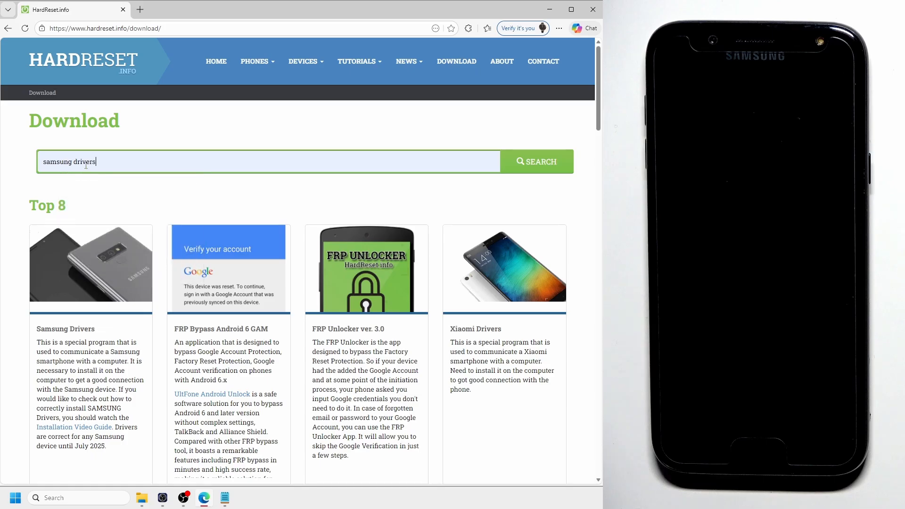
left_click(529, 168)
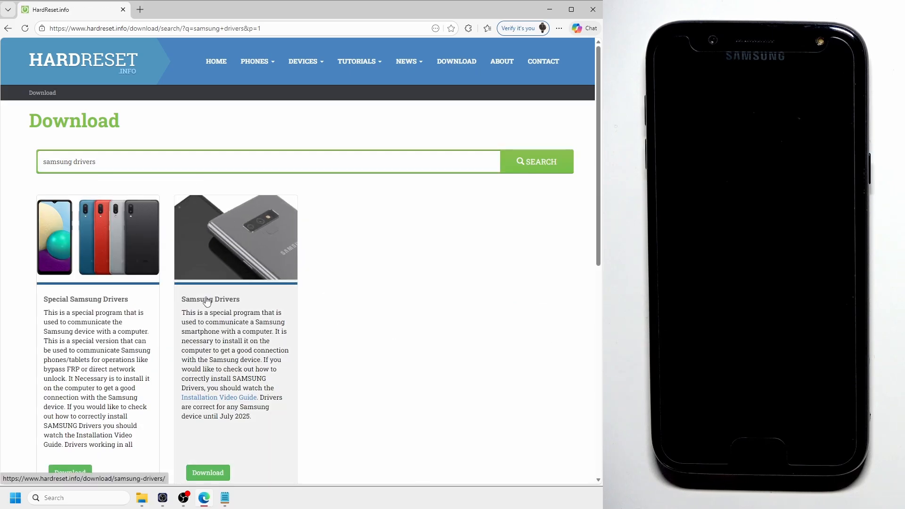
Download the Samsung Drivers package, choosing the standard version rather than the special one.
left_click(207, 302)
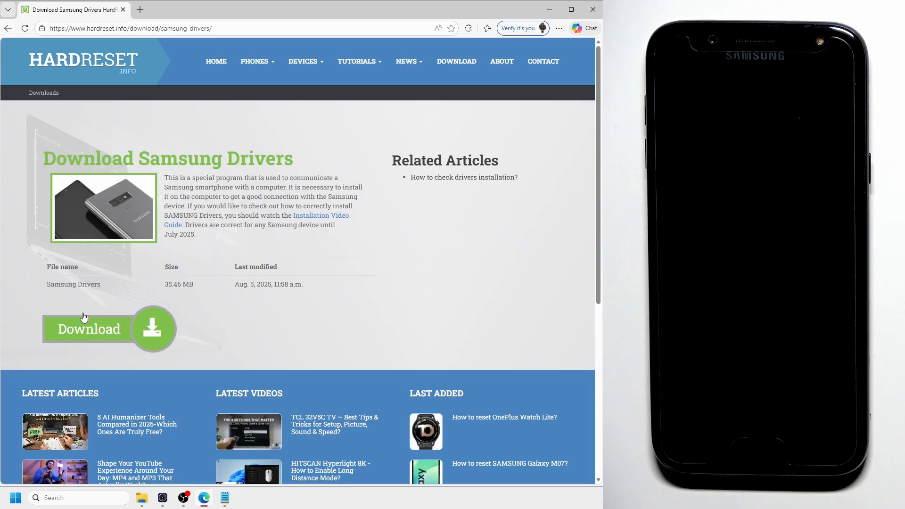
left_click(112, 338)
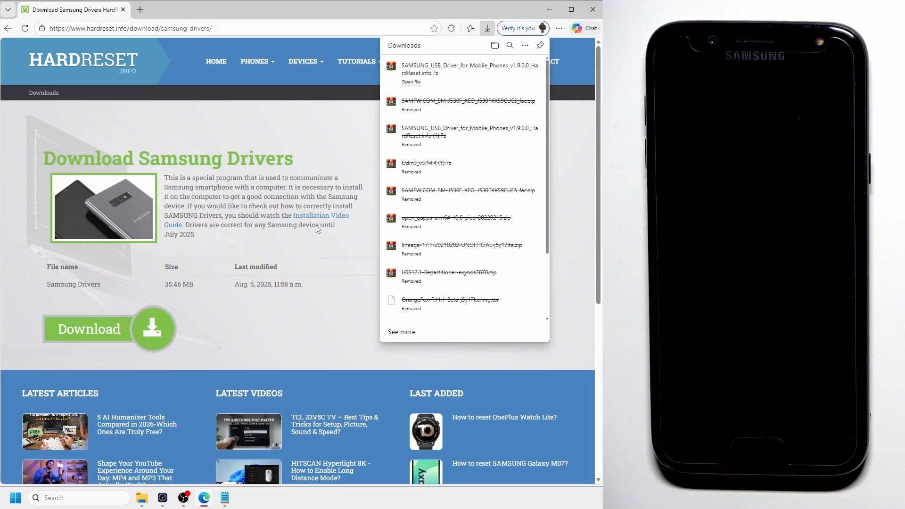
left_click(165, 145)
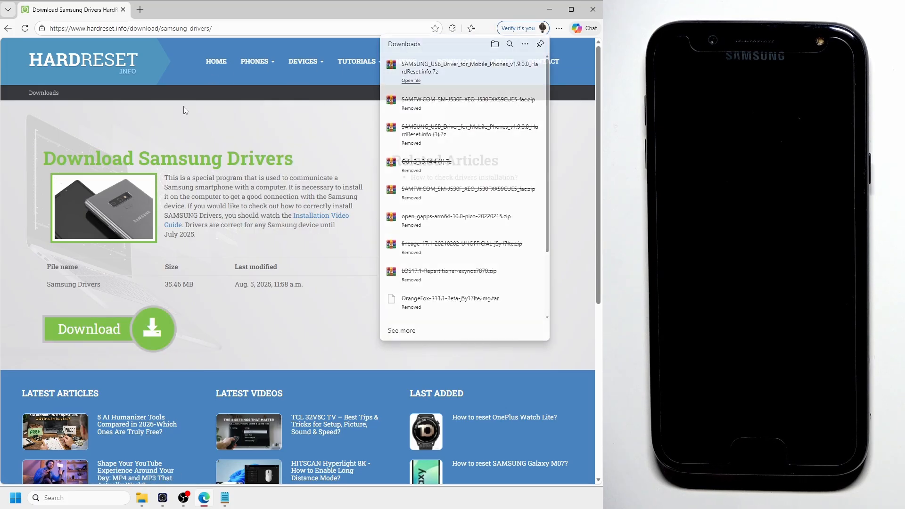
Return to the site's download section and search it for "odin".
left_click(458, 63)
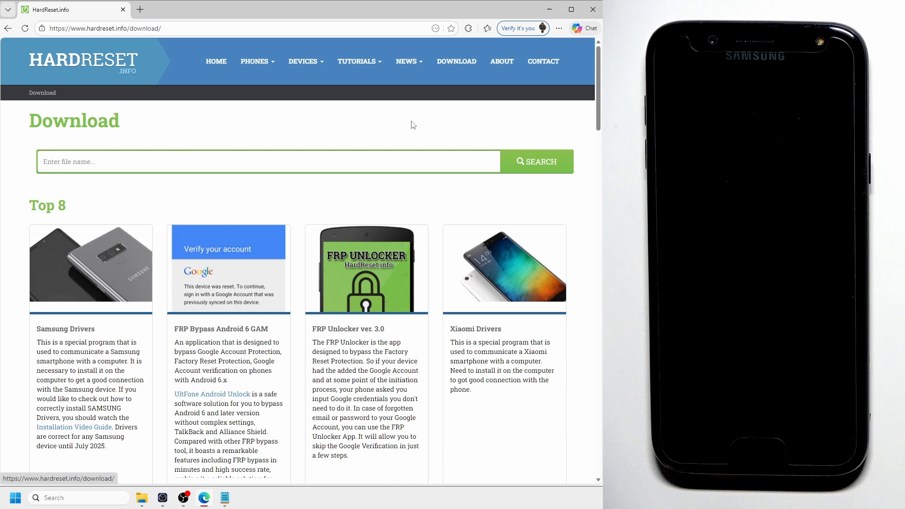
left_click(361, 160)
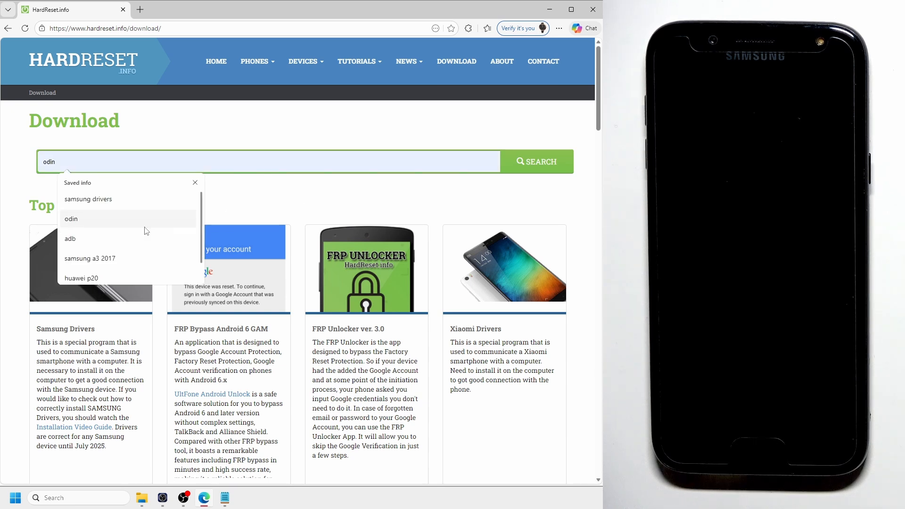
left_click(96, 230)
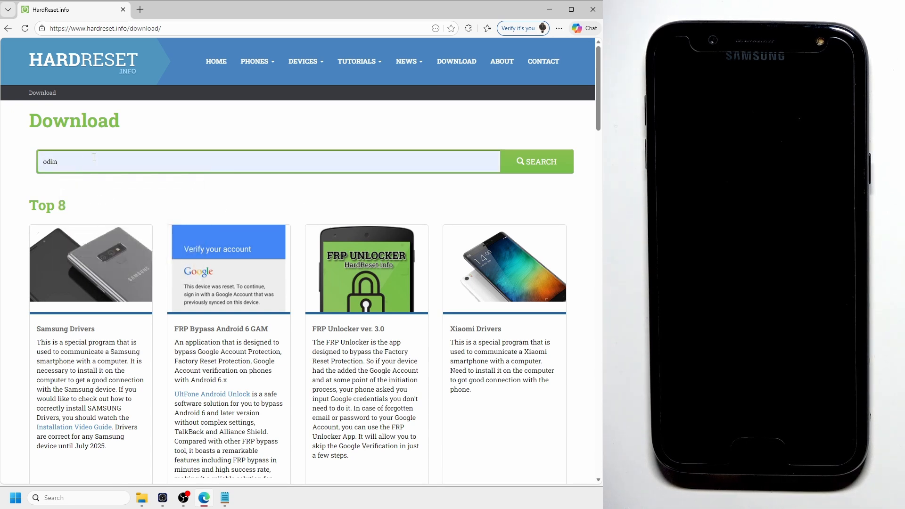
left_click(530, 164)
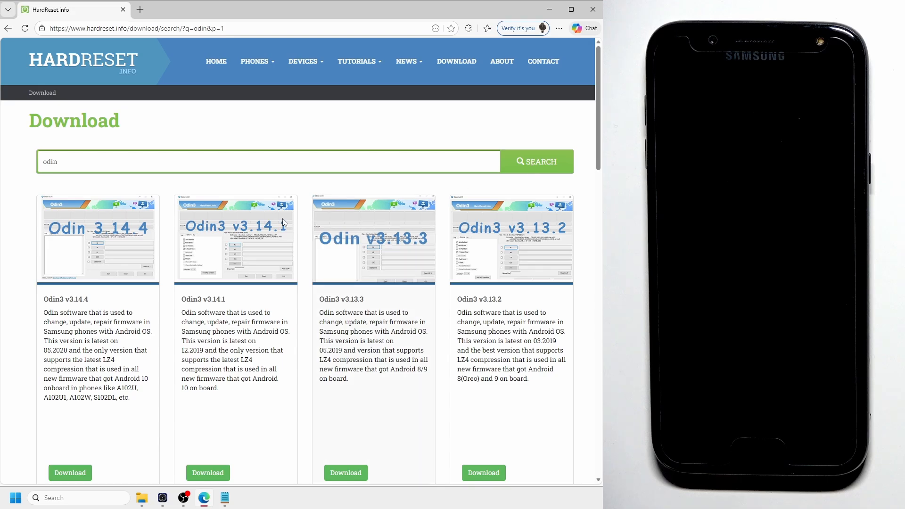
Download Odin3 v3.14.4, complete the human verification, and return to its download page.
scroll(66, 264, "down", 1)
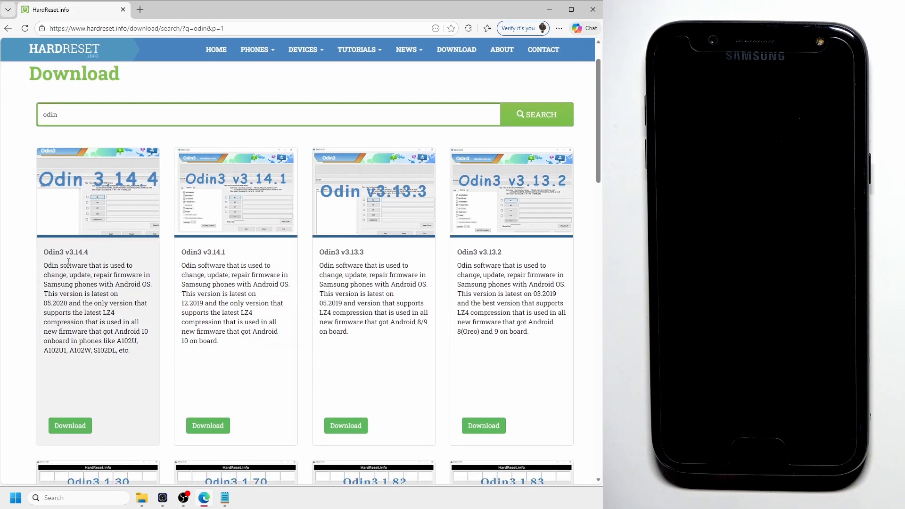
left_click(76, 426)
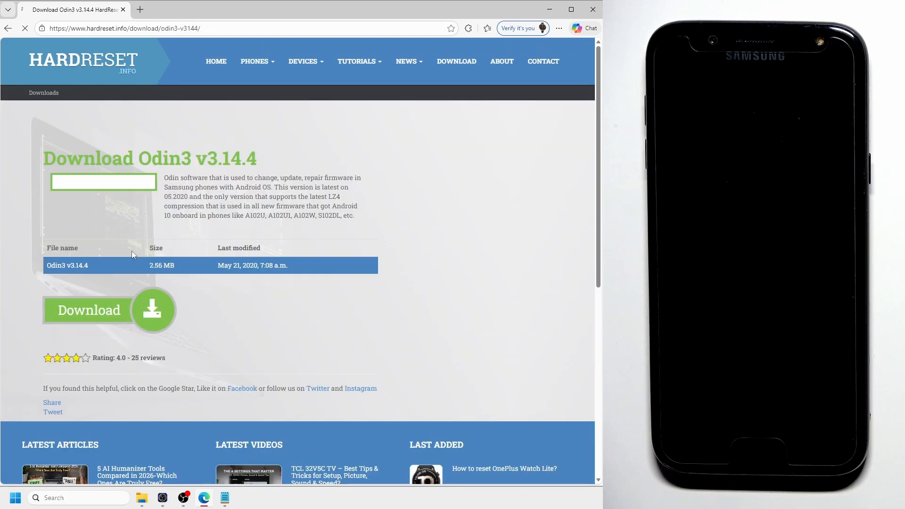
left_click(111, 340)
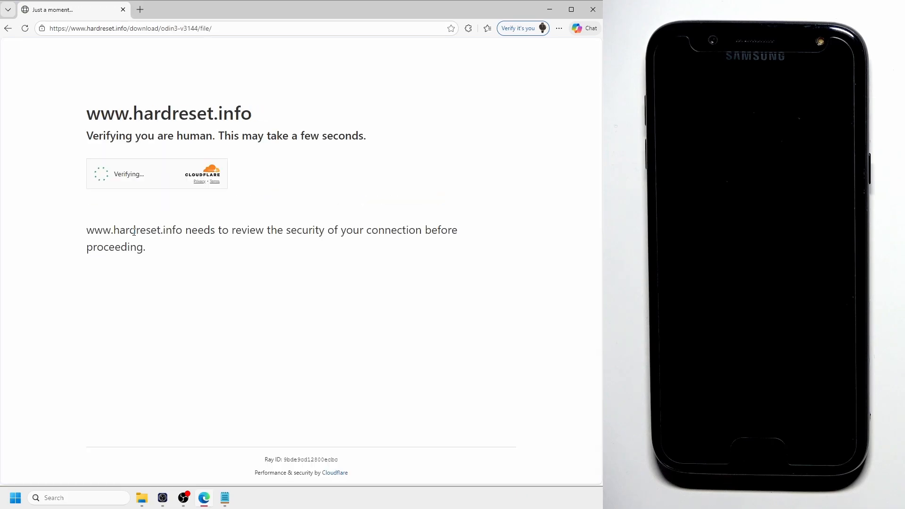
left_click(101, 174)
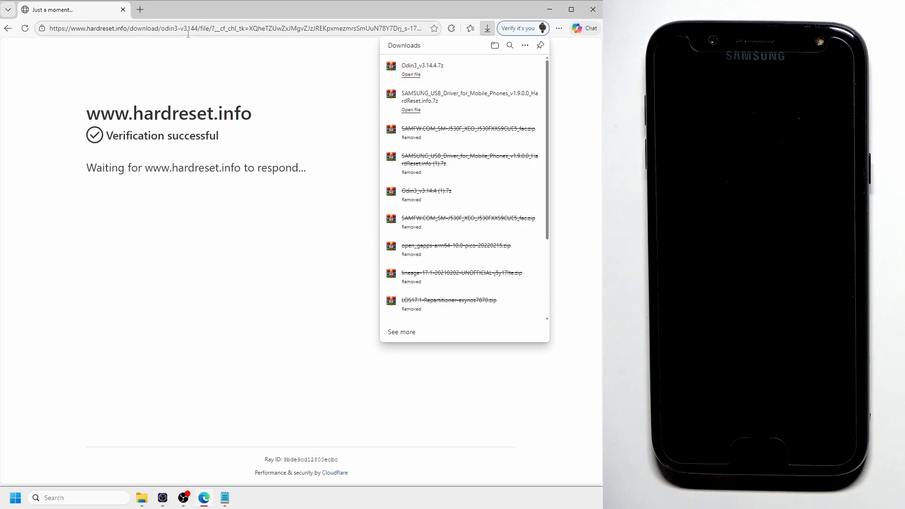
left_click(8, 28)
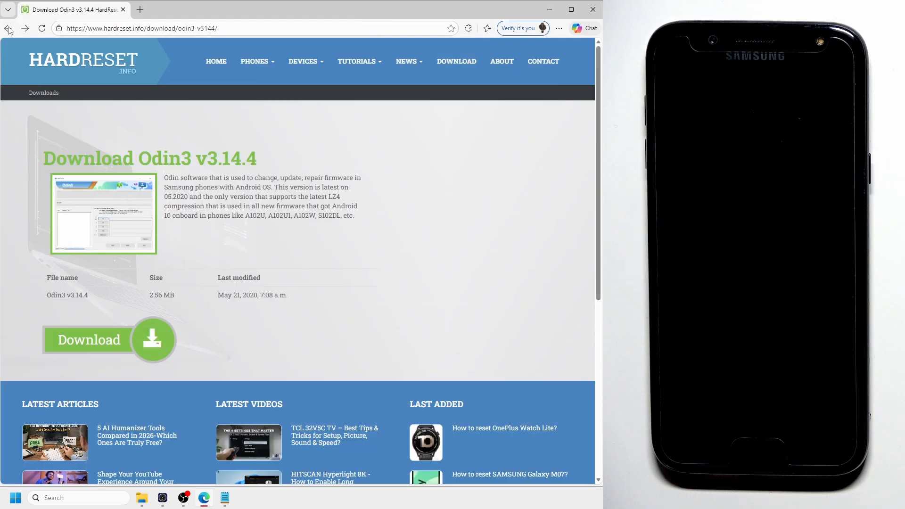
Search the web for "j530f firmware" in a new tab and open the SamFw Samsung Galaxy J5 firmware result.
left_click(140, 11)
left_click(130, 27)
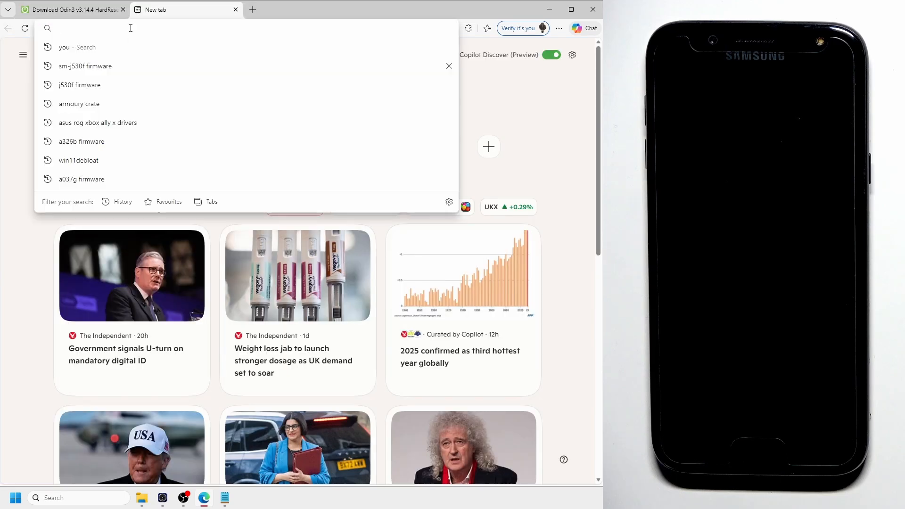
left_click(80, 85)
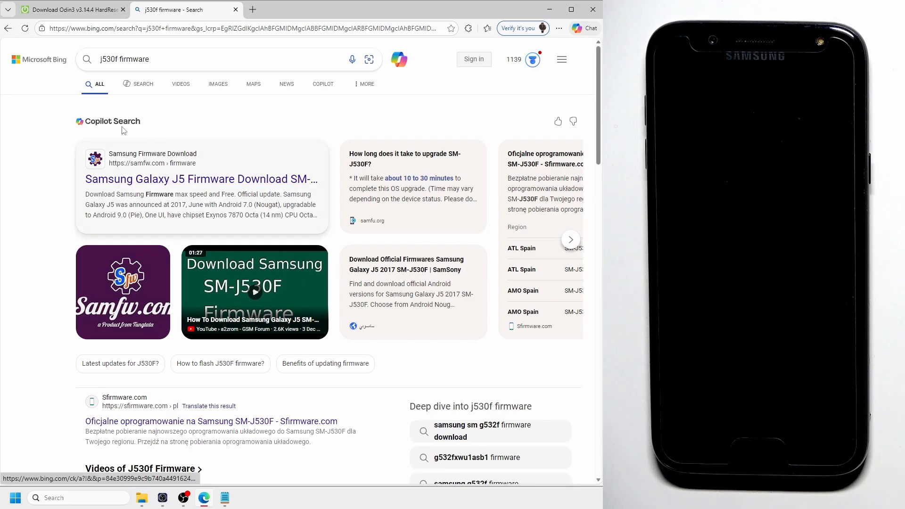
left_click(146, 183)
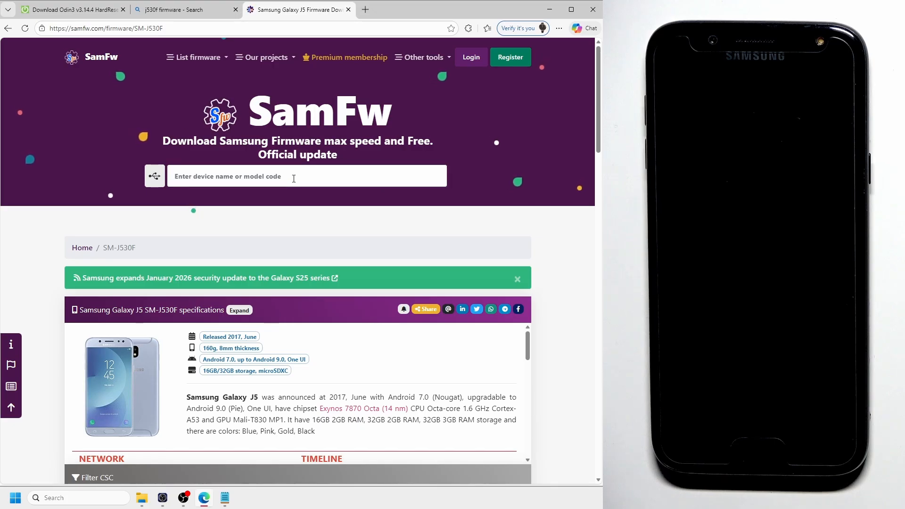
Filter the SM-J530F firmware regions by "pola" and choose the Polish XEO region code.
scroll(294, 178, "down", 3)
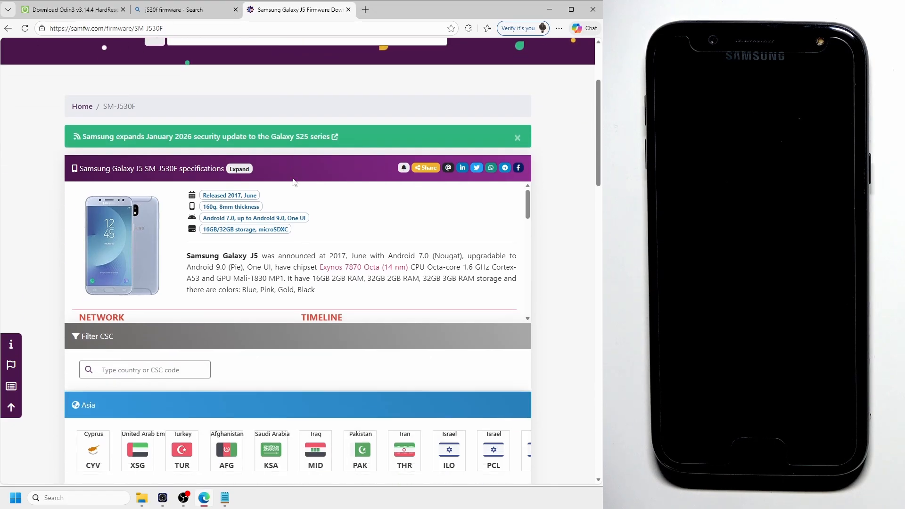
scroll(277, 134, "down", 2)
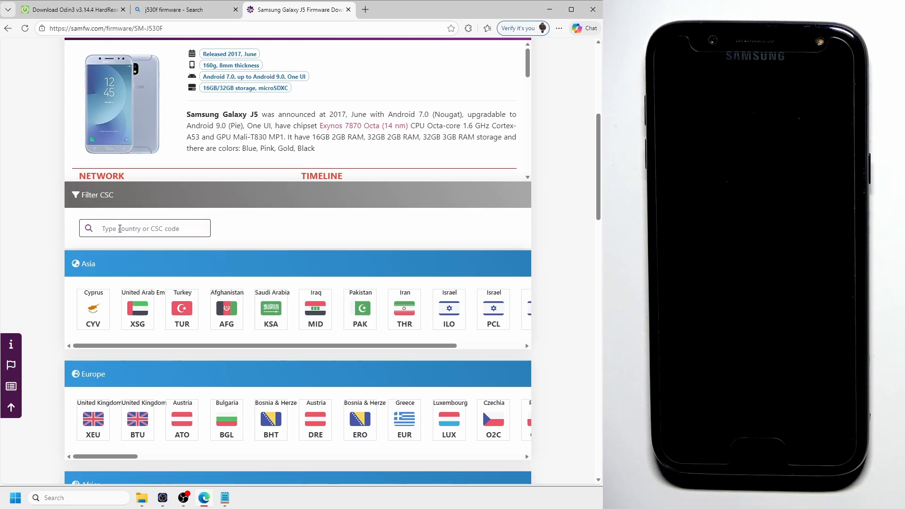
type("pola")
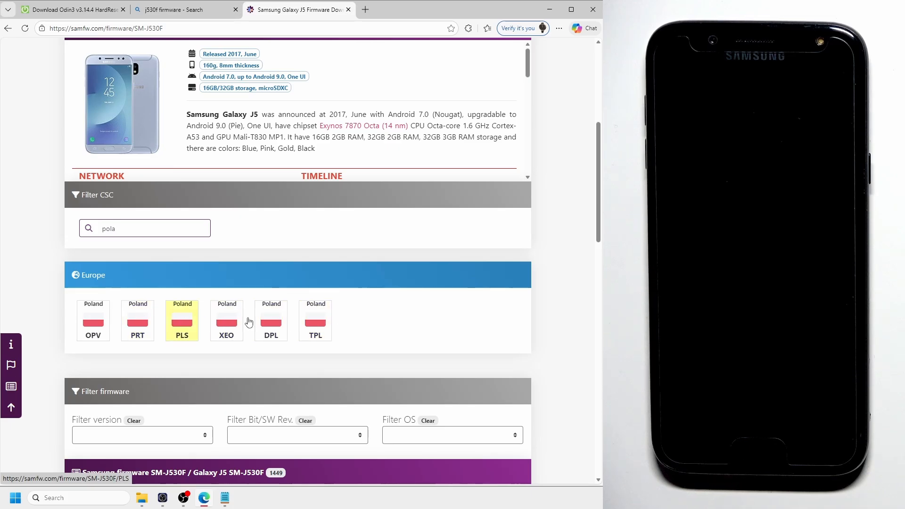
scroll(136, 278, "down", 1)
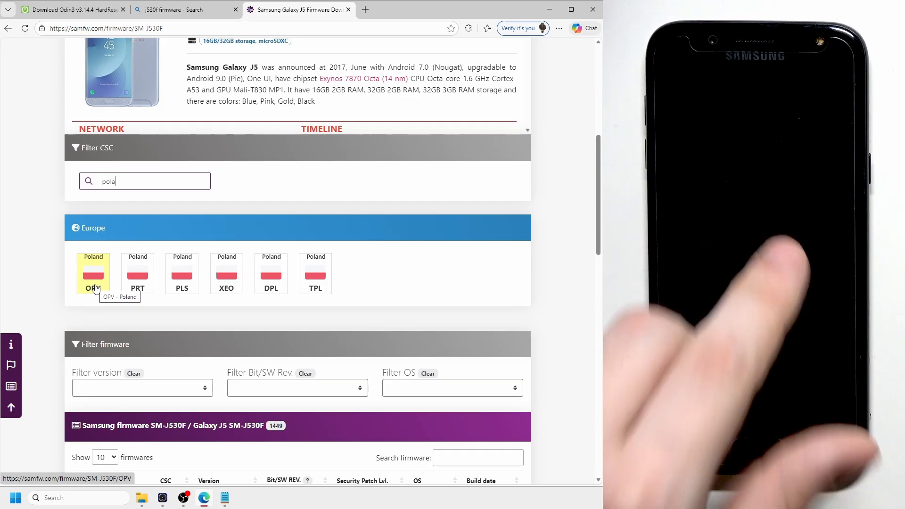
left_click(231, 281)
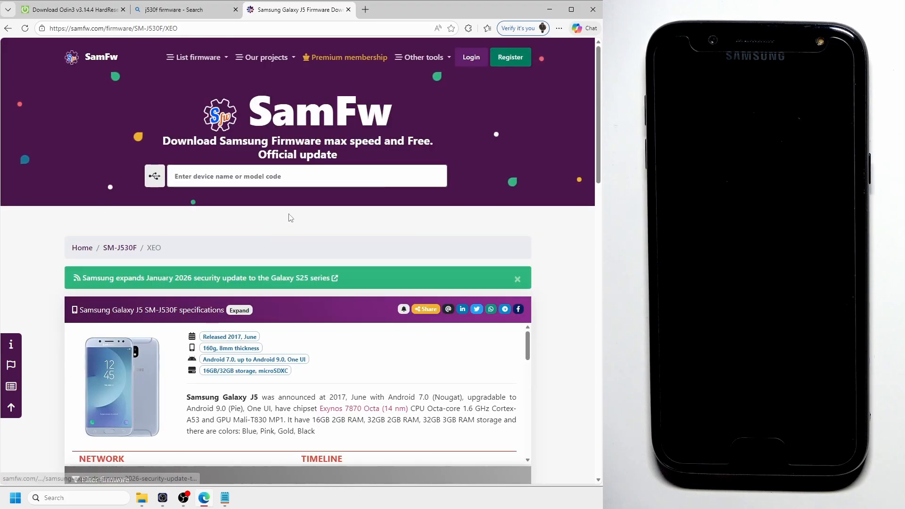
Open firmware version J530FXXS9CUE5 (Android 9, bit 9) from the XEO firmware list.
scroll(303, 188, "down", 5)
scroll(305, 192, "down", 3)
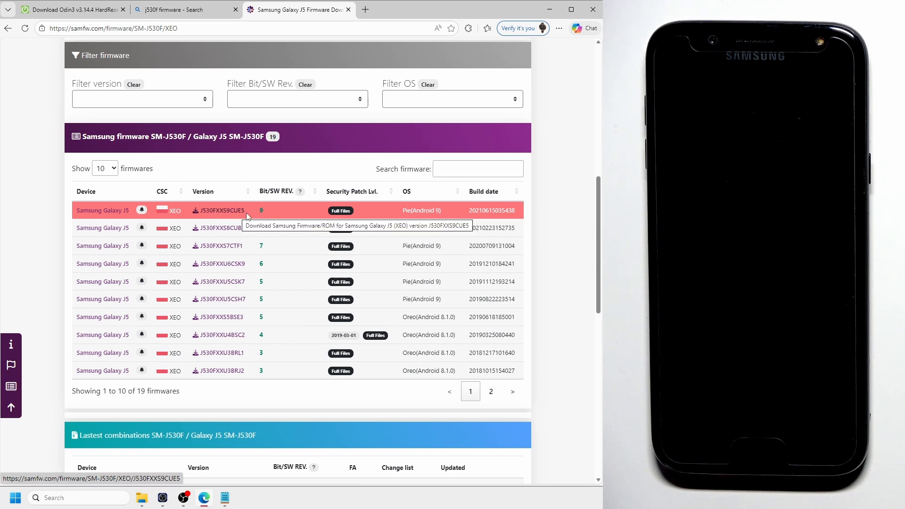
left_click(221, 212)
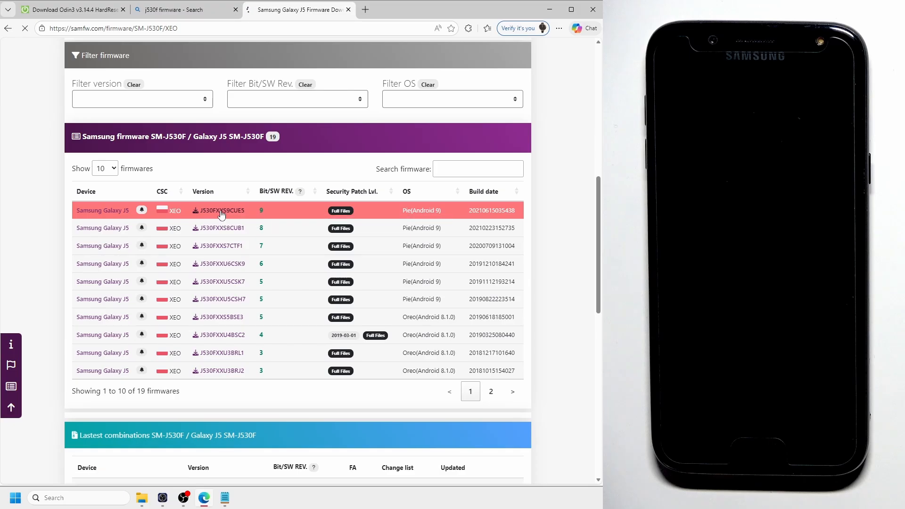
Download the J530FXXS9CUE5 firmware from the SamFw server and dismiss the feedback dialog.
scroll(222, 215, "down", 8)
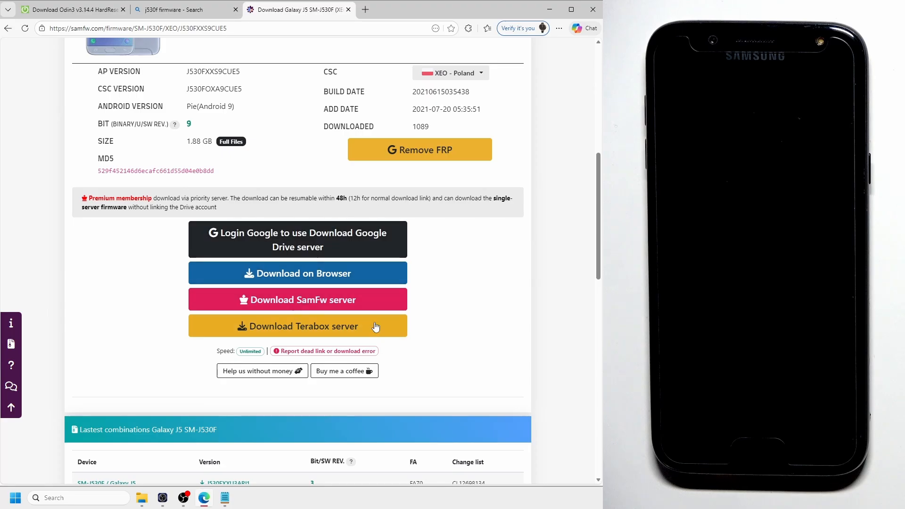
left_click(304, 299)
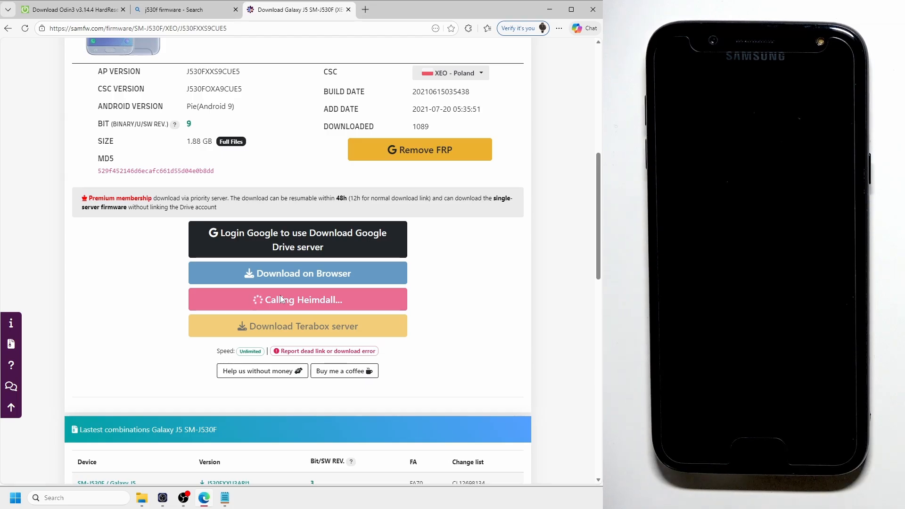
left_click(294, 320)
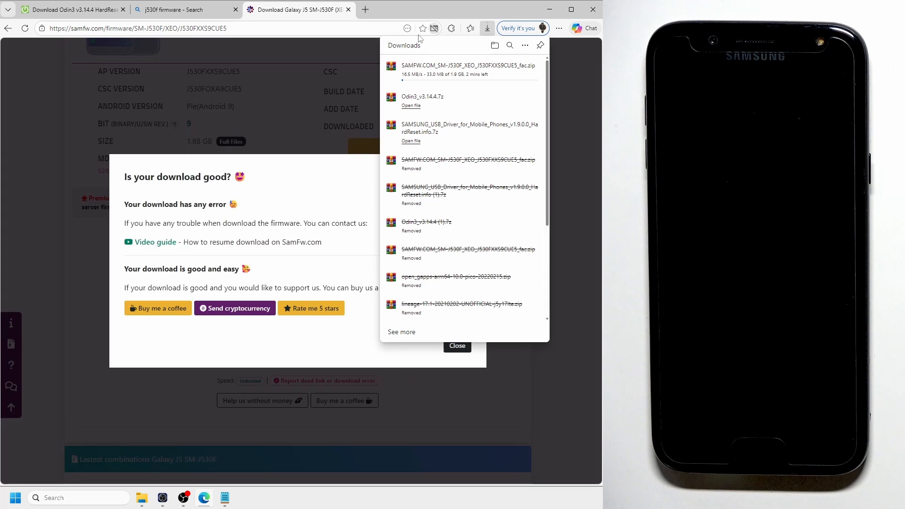
left_click(262, 96)
Check the downloaded files on the browser's full downloads page and close that page.
left_click(487, 33)
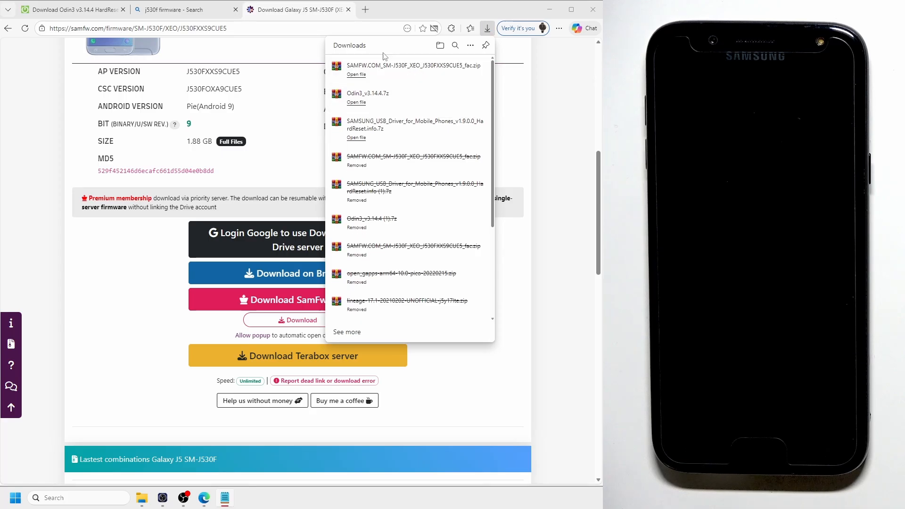
left_click(350, 48)
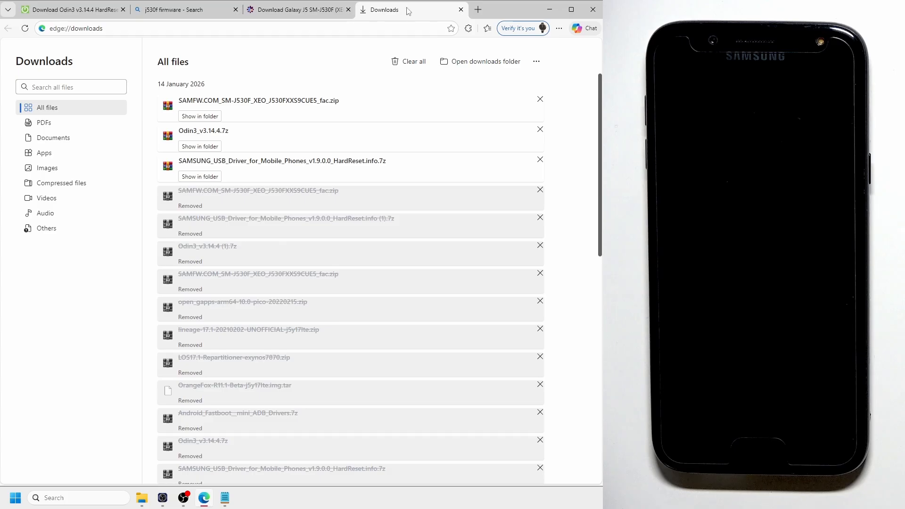
left_click(461, 10)
Switch to File Explorer and open the Downloads folder.
left_click(141, 498)
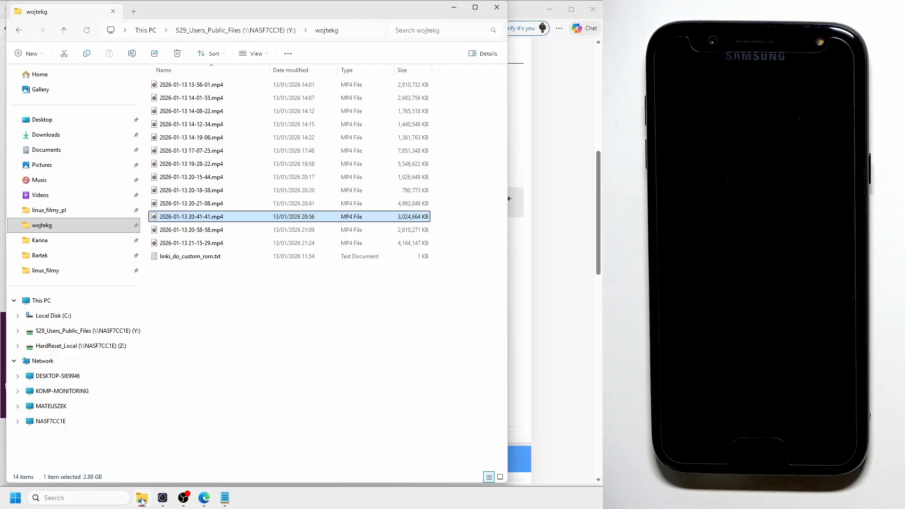
left_click(65, 136)
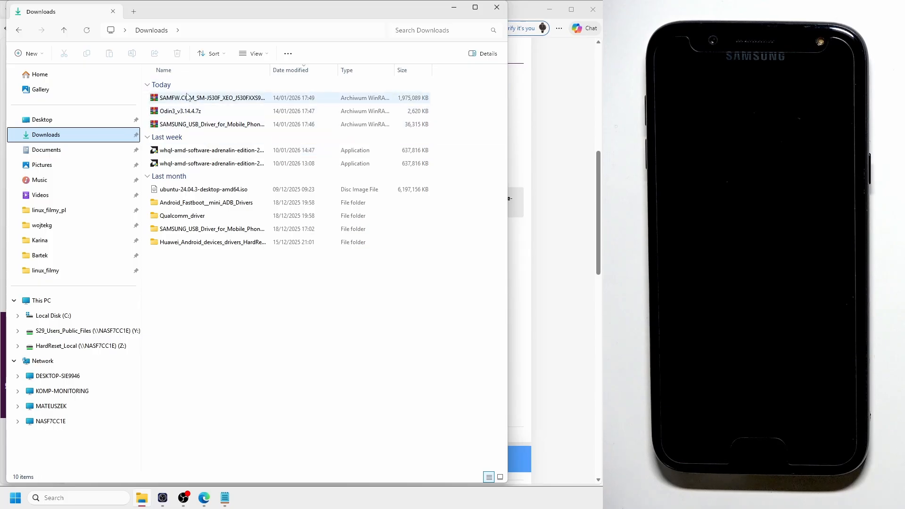
left_click(189, 126)
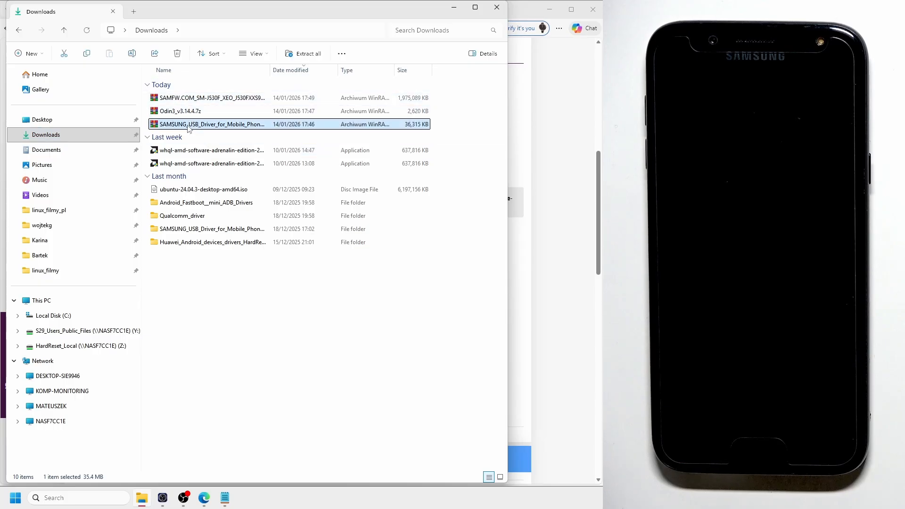
right_click(188, 128)
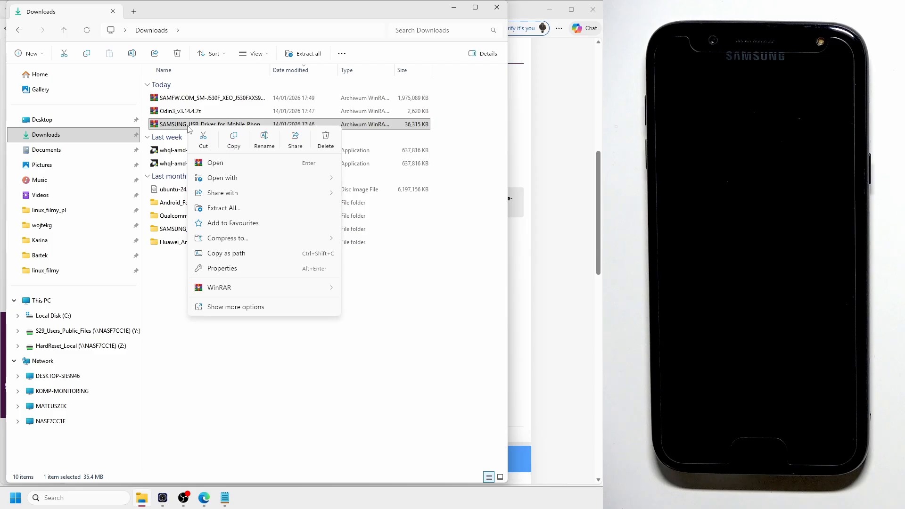
mouse_move(225, 288)
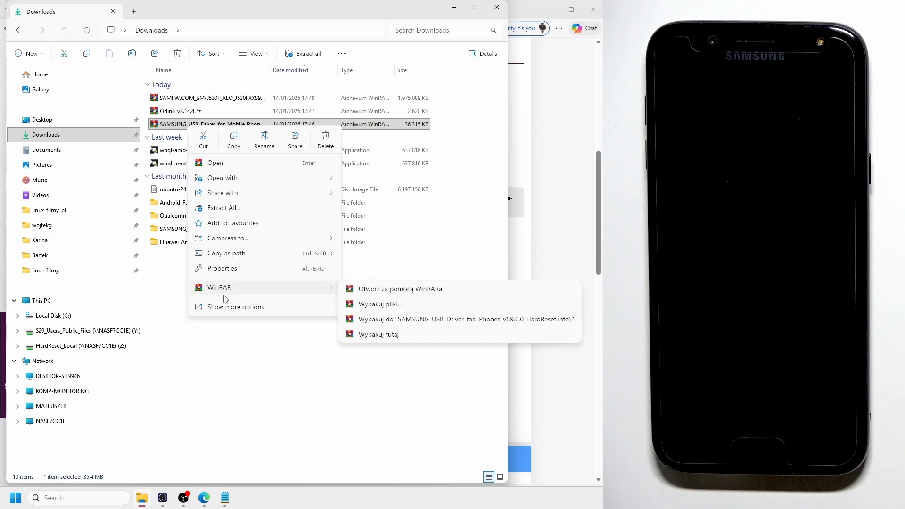
left_click(218, 212)
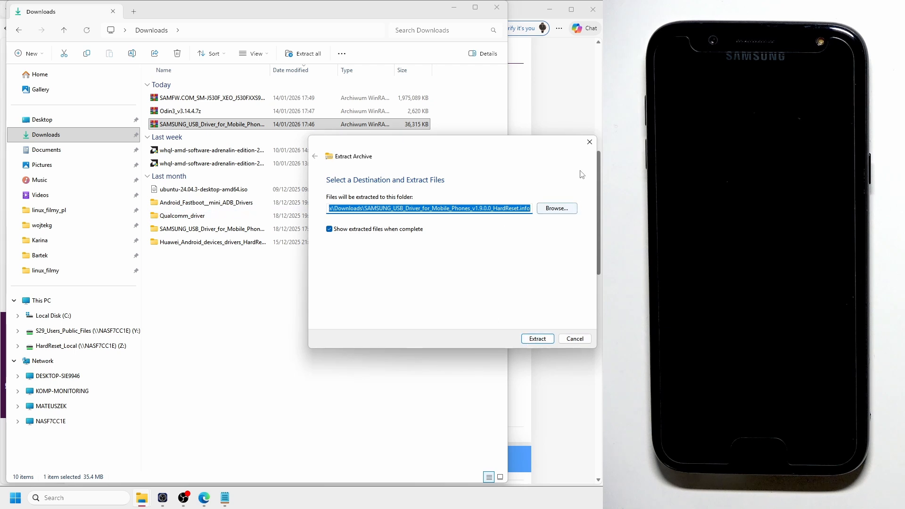
left_click(589, 142)
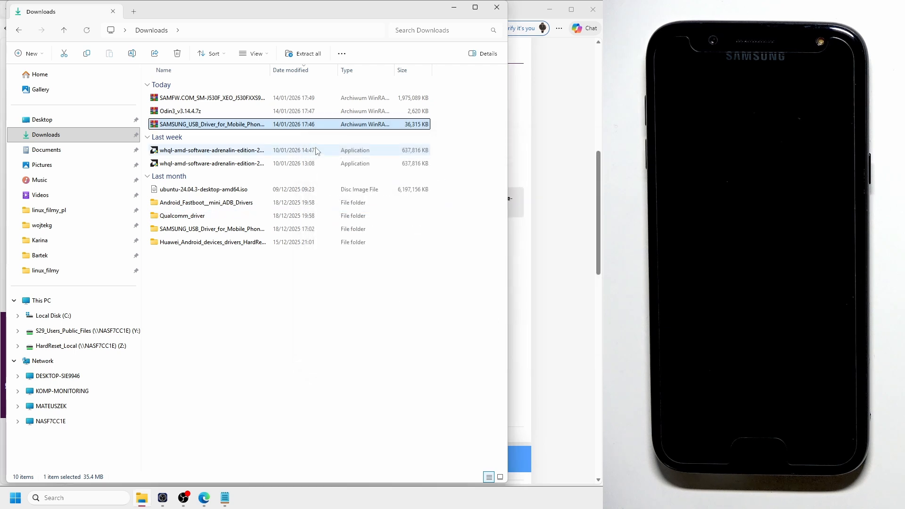
Extract the Samsung USB driver archive into its own named folder with WinRAR, replacing the existing file.
right_click(225, 131)
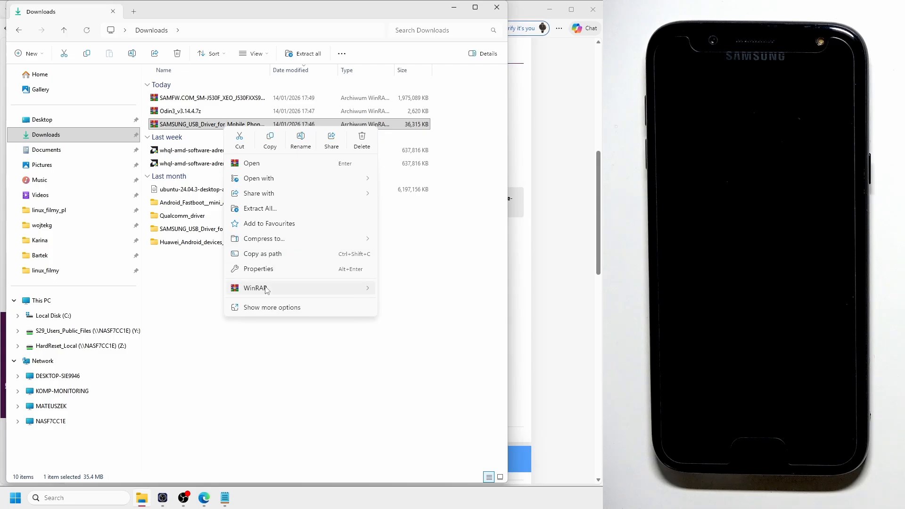
mouse_move(272, 288)
left_click(396, 320)
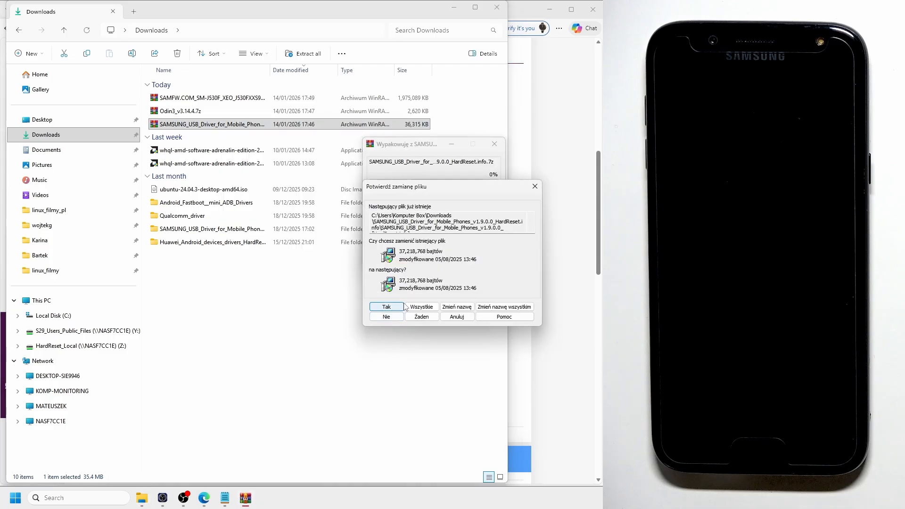
left_click(398, 307)
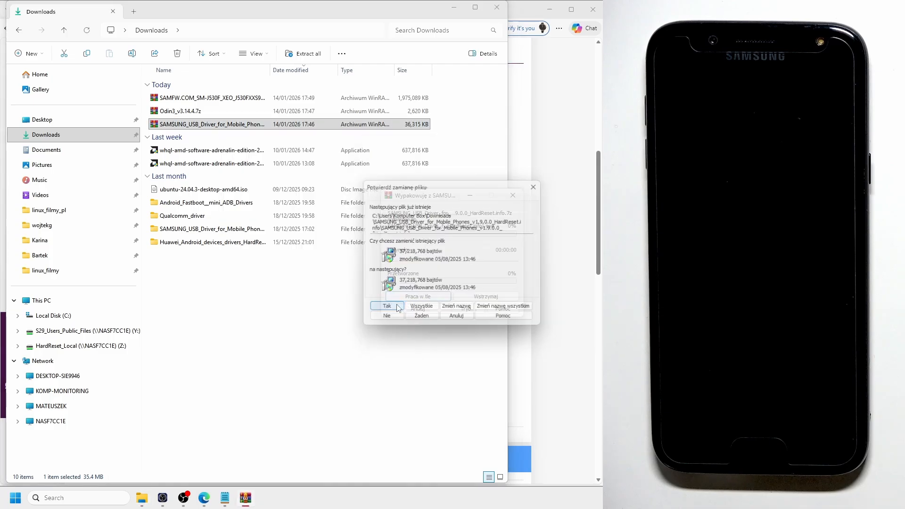
Extract Odin3_v3.14.4.7z into its own Odin3_v3.14.4 folder with WinRAR.
left_click(188, 112)
right_click(189, 113)
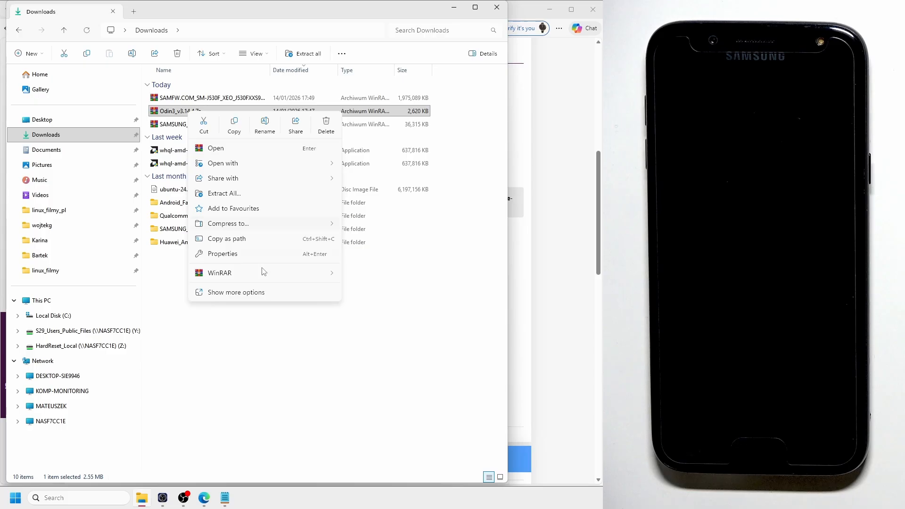
mouse_move(262, 279)
left_click(369, 297)
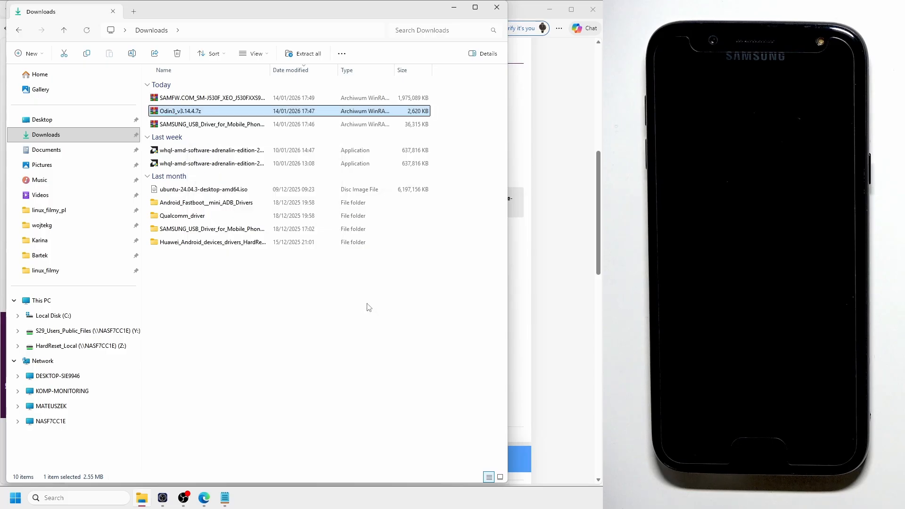
Extract the SAMFW.COM SM-J530F XEO firmware archive into its own named folder with WinRAR.
left_click(189, 98)
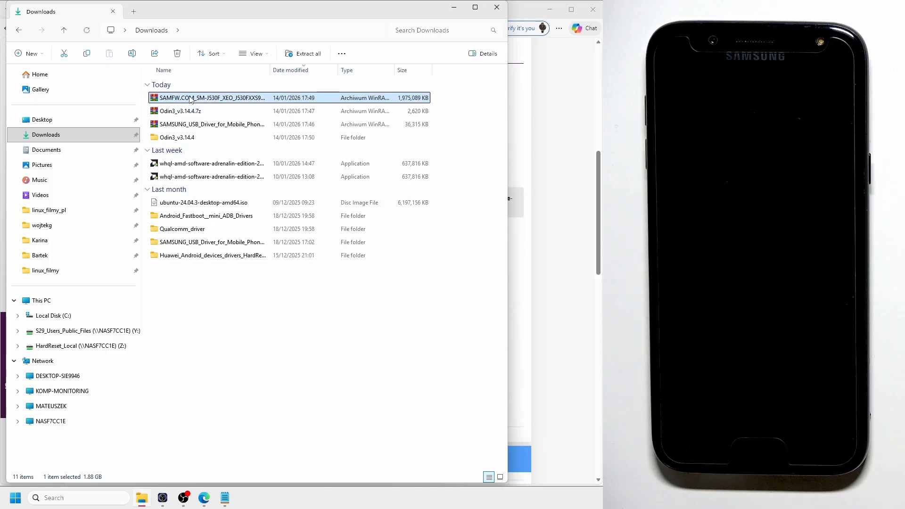
right_click(190, 98)
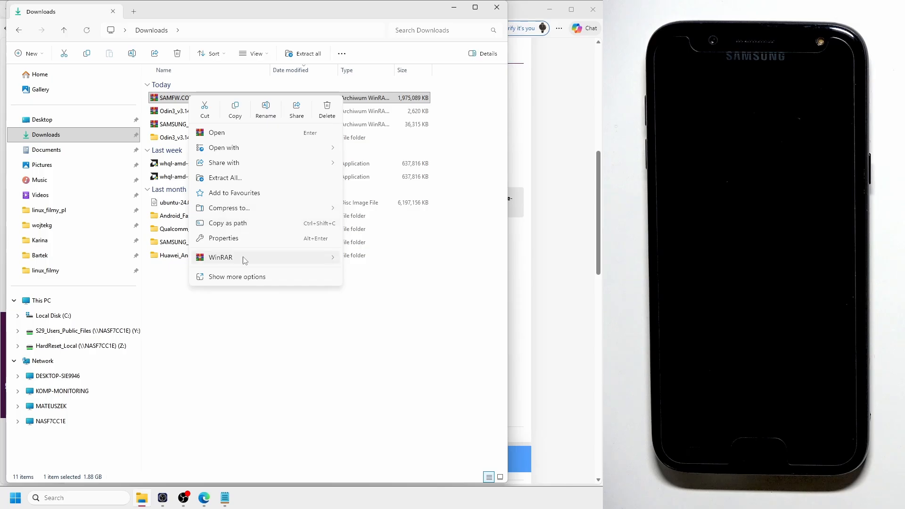
mouse_move(243, 257)
left_click(373, 290)
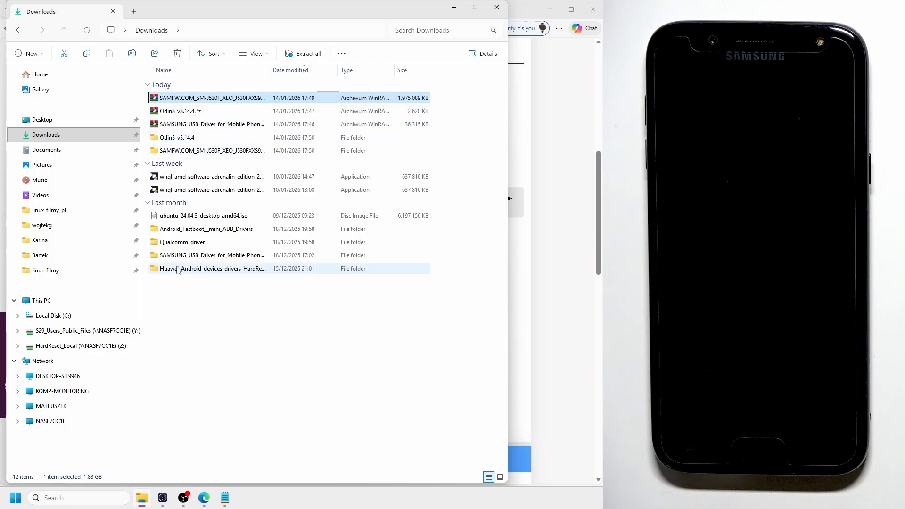
Run the Samsung USB driver installer from its extracted folder and agree to proceed despite the existing installation.
left_click(210, 257)
double_click(233, 258)
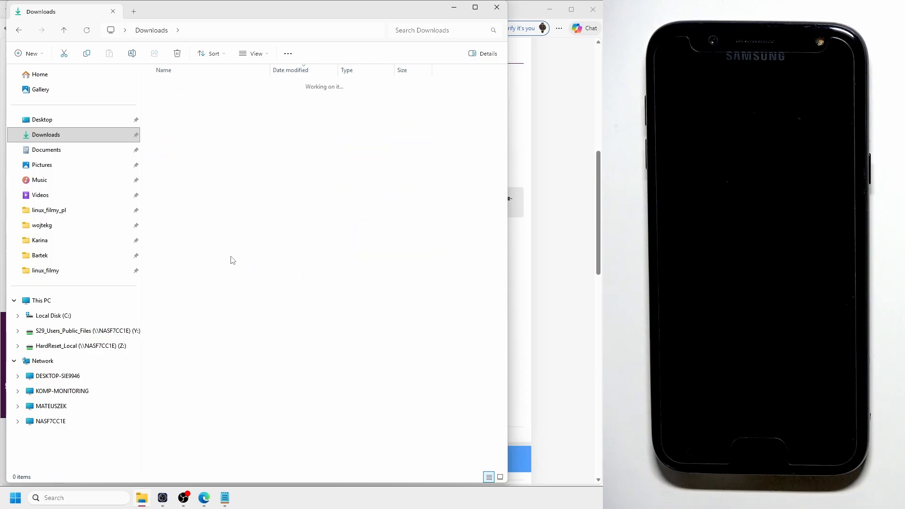
double_click(213, 98)
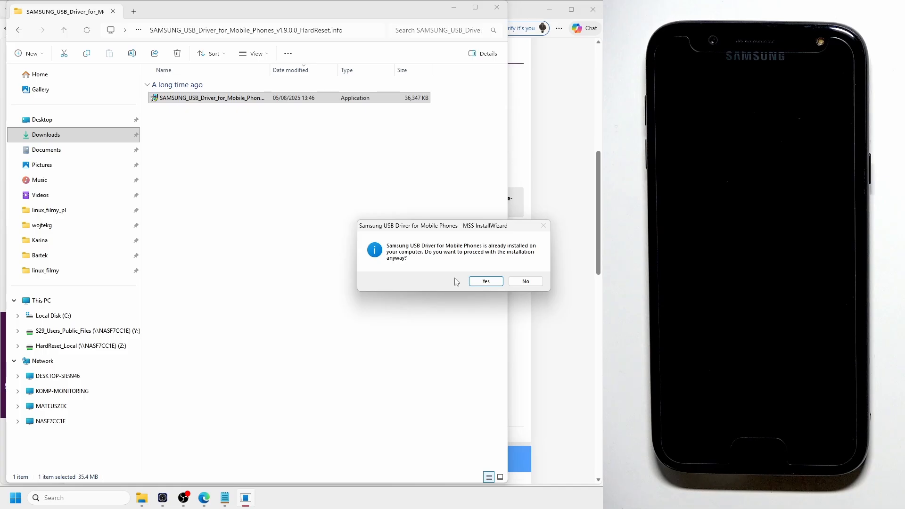
left_click(486, 281)
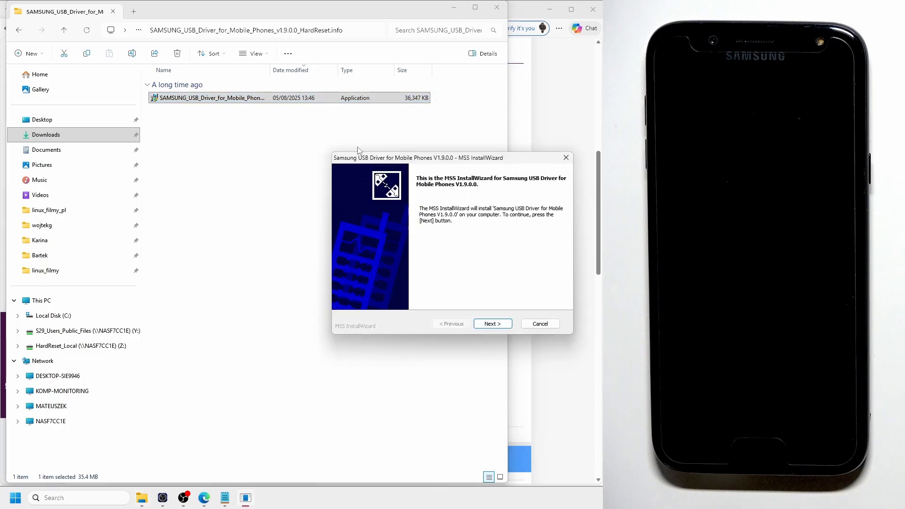
Install the Samsung USB driver with US English, the United States of America region and the default location C:\Program Files\Samsung\USB Drivers.
left_click_drag(293, 165, 239, 171)
left_click(359, 334)
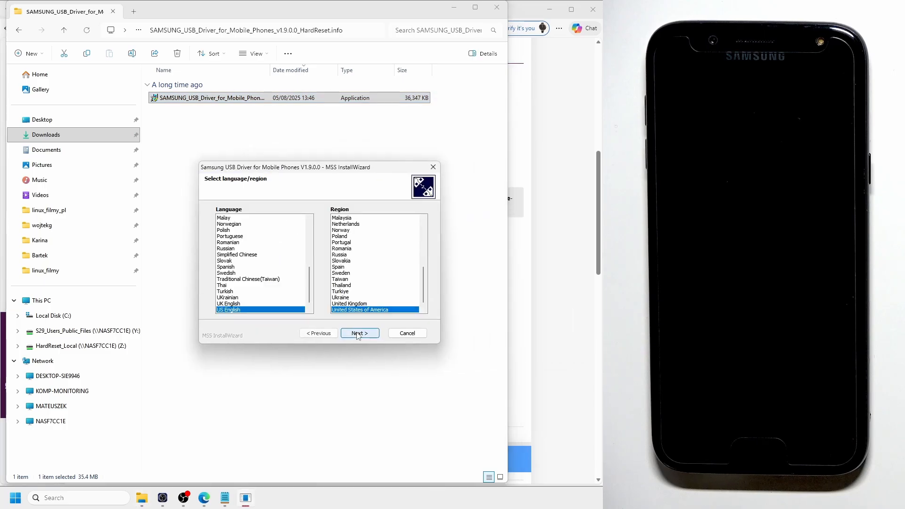
left_click(358, 335)
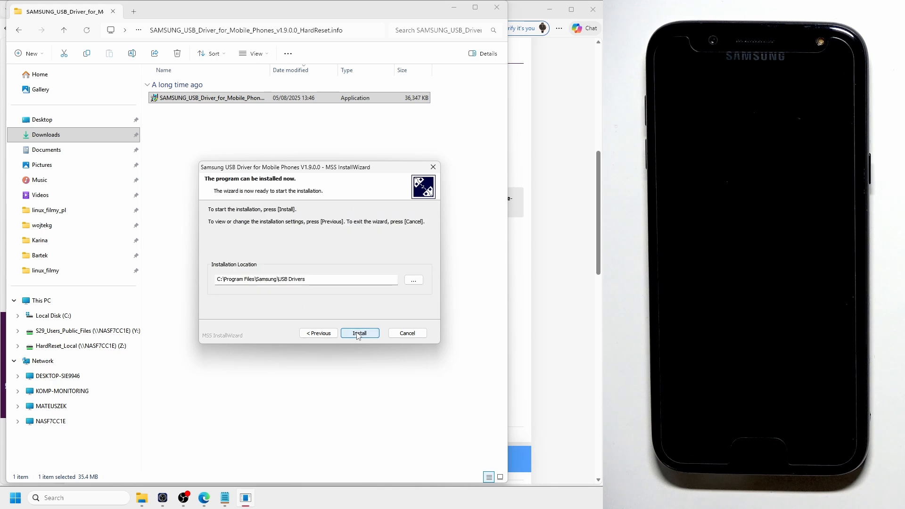
left_click(358, 333)
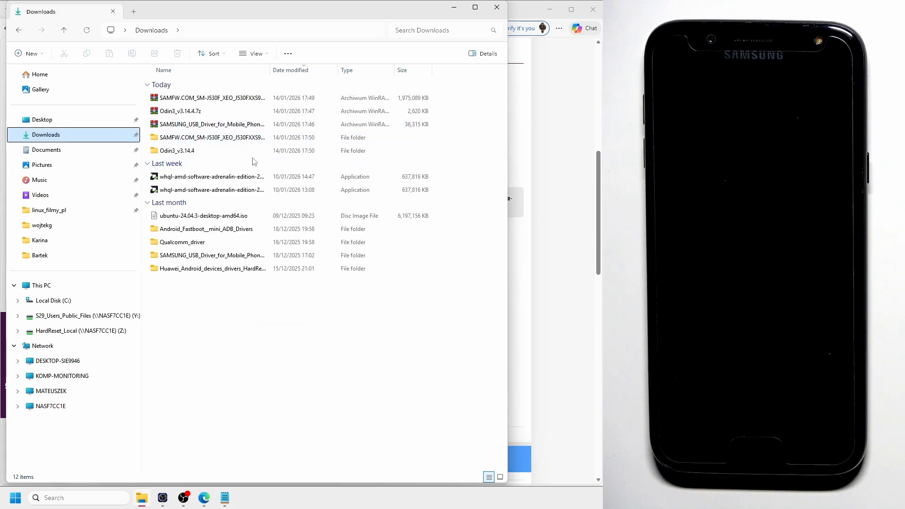
Launch Odin3_v3.14.4.exe from the nested Odin3_v3.14.4 folder in Downloads and acknowledge the account warning.
double_click(221, 152)
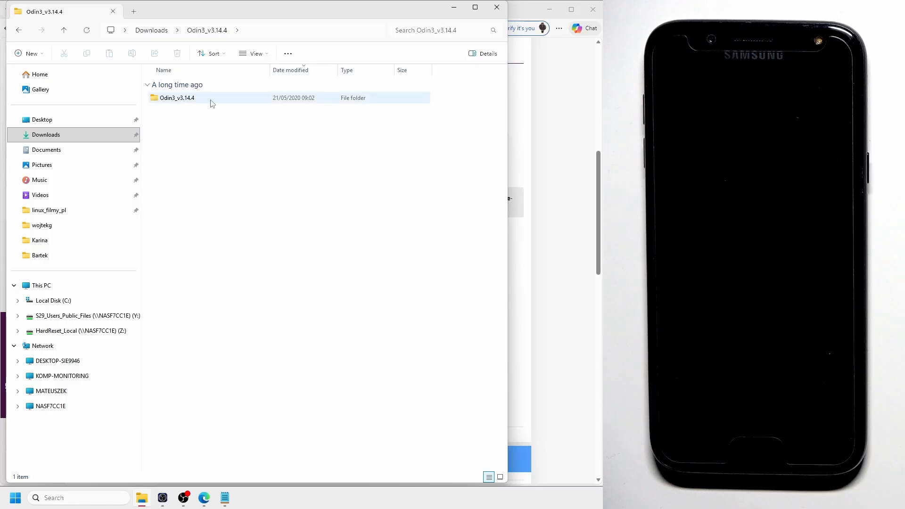
double_click(212, 98)
double_click(197, 113)
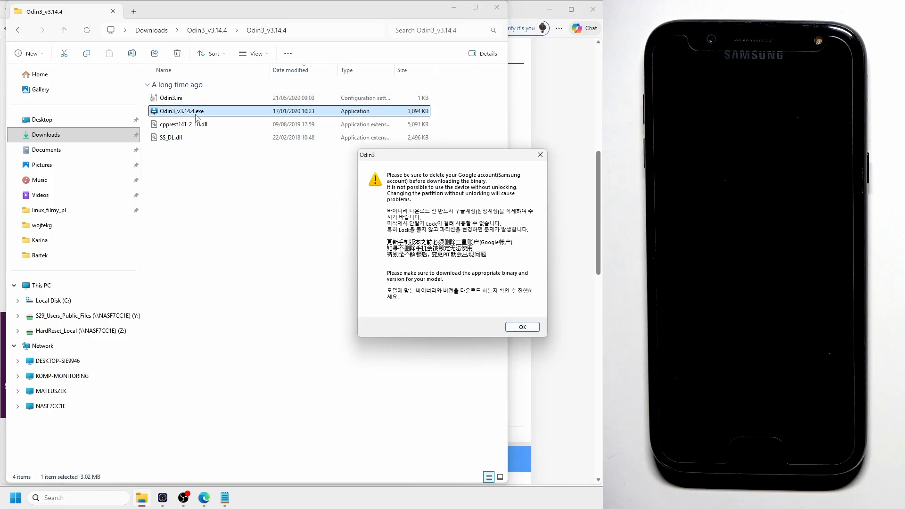
left_click(520, 328)
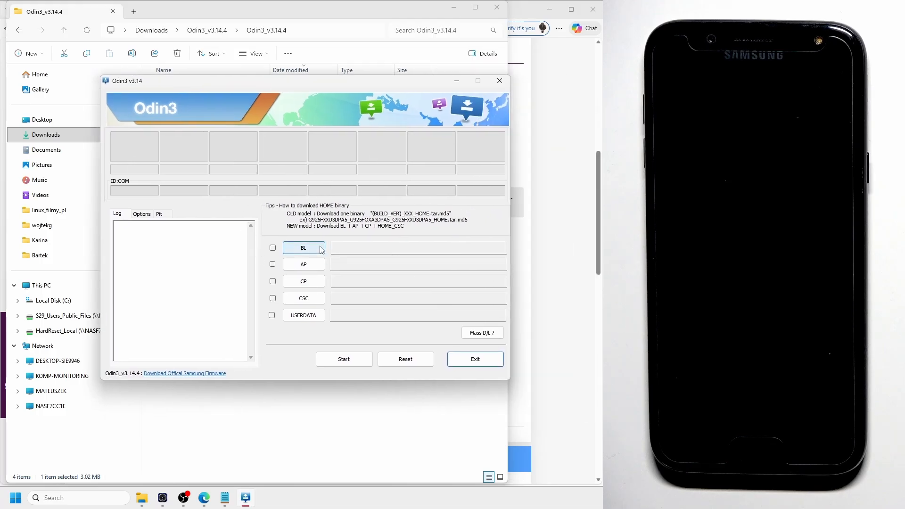
Load the BL_J530FXXS9CUE5 file from the extracted SAMFW.COM firmware folder in Downloads into the BL slot.
left_click(306, 253)
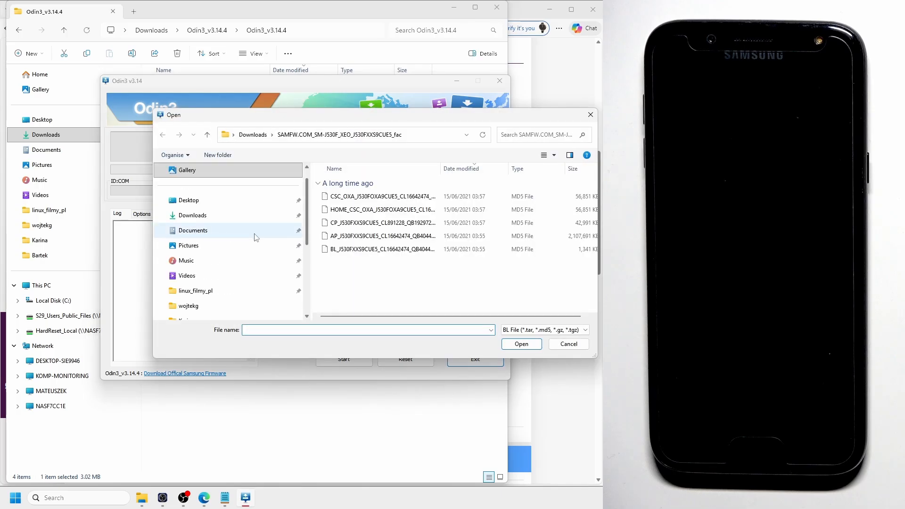
left_click(223, 218)
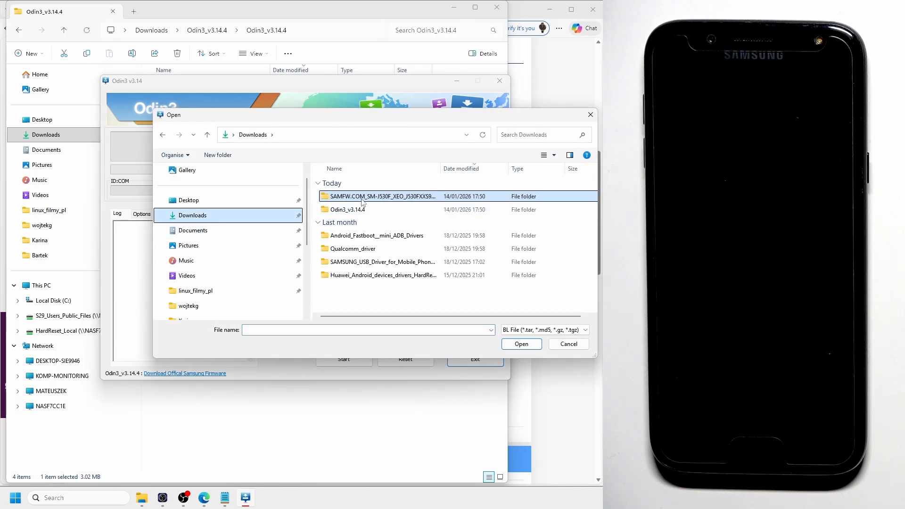
double_click(363, 199)
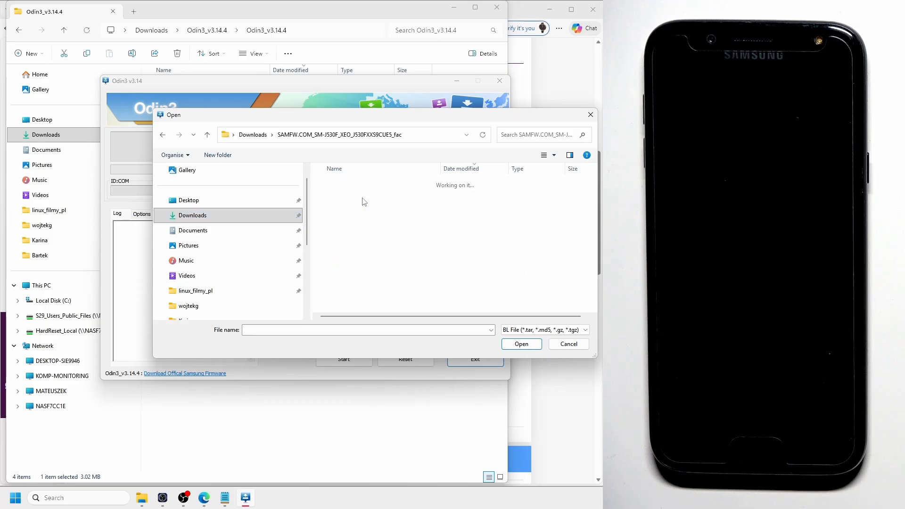
left_click(344, 251)
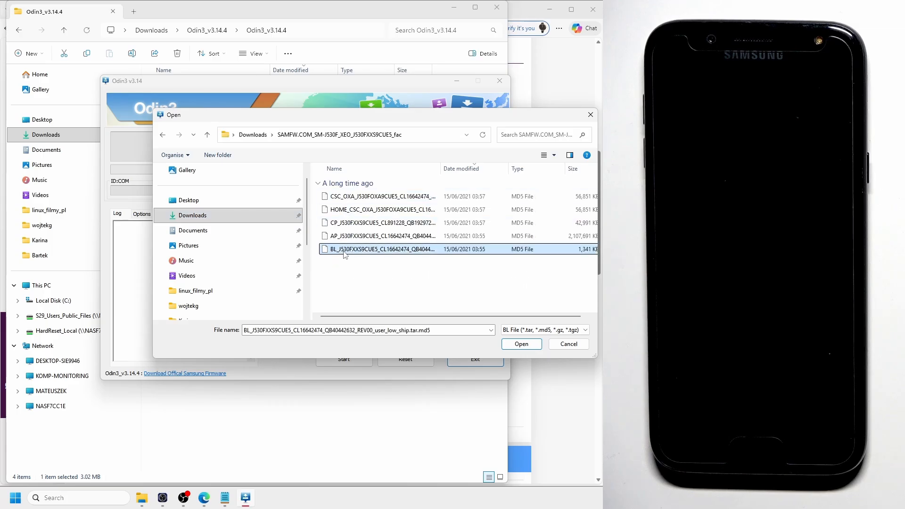
left_click(521, 344)
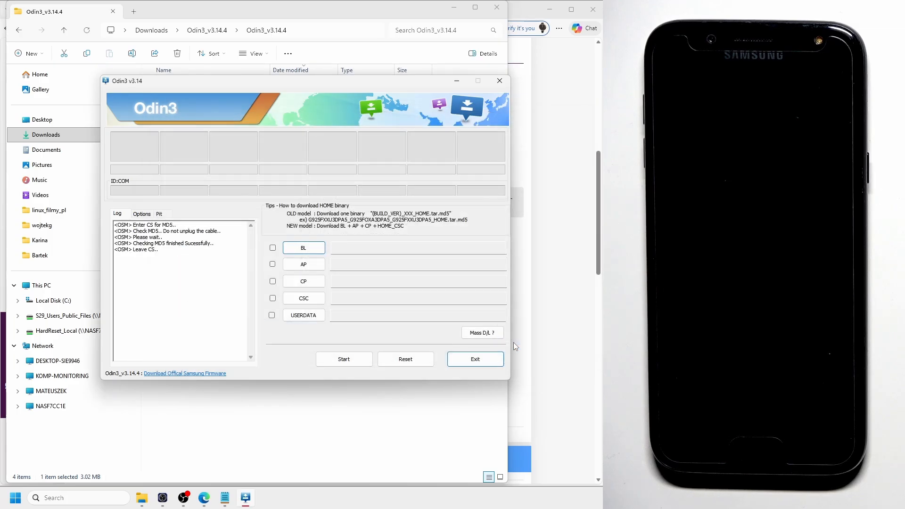
Load the AP_J530FXXS9CUE5 firmware file into the AP slot.
left_click(304, 265)
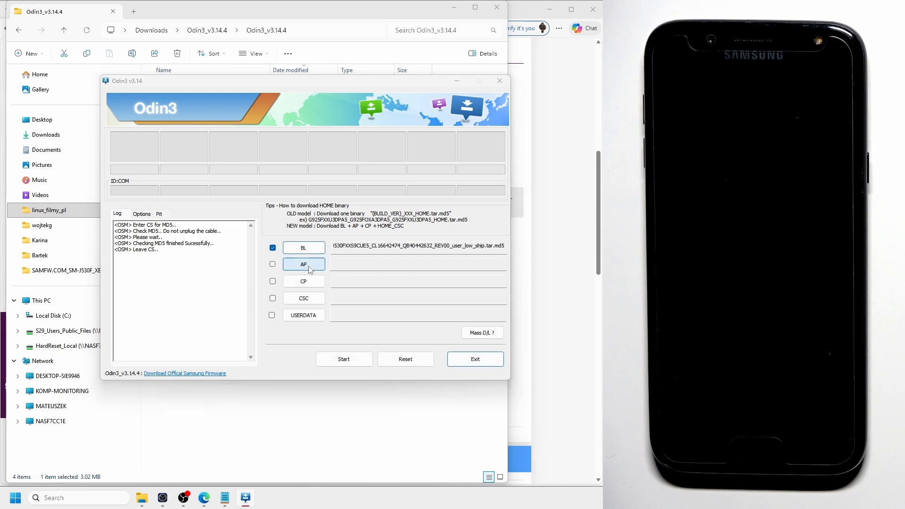
left_click(343, 239)
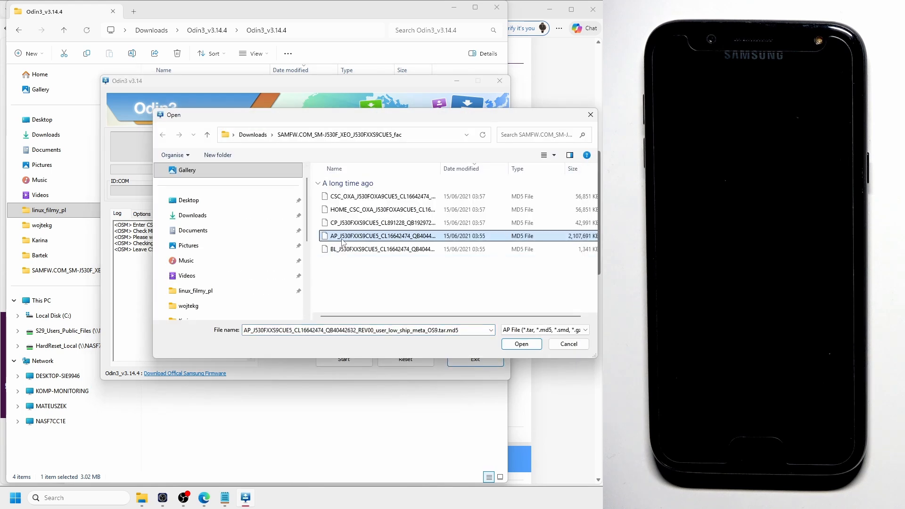
left_click(524, 346)
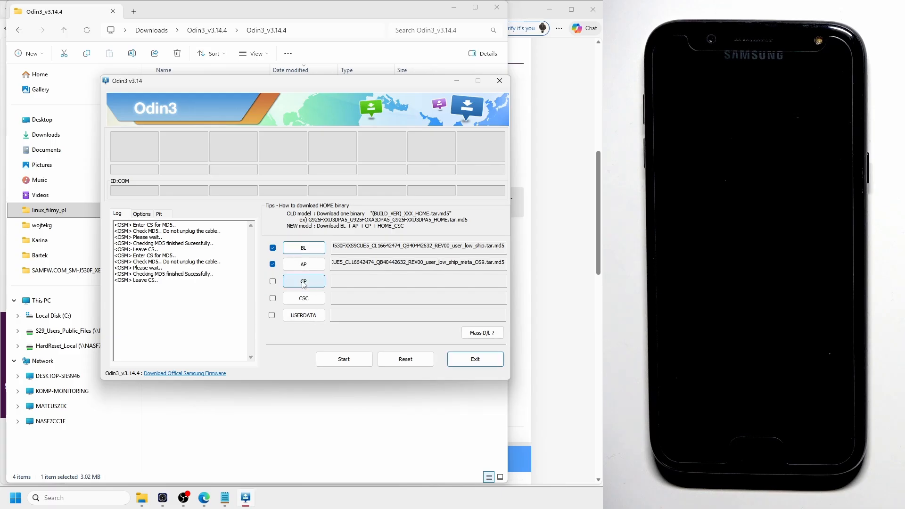
Load the CP_J530FXXS9CUE5 firmware file into the CP slot.
left_click(304, 281)
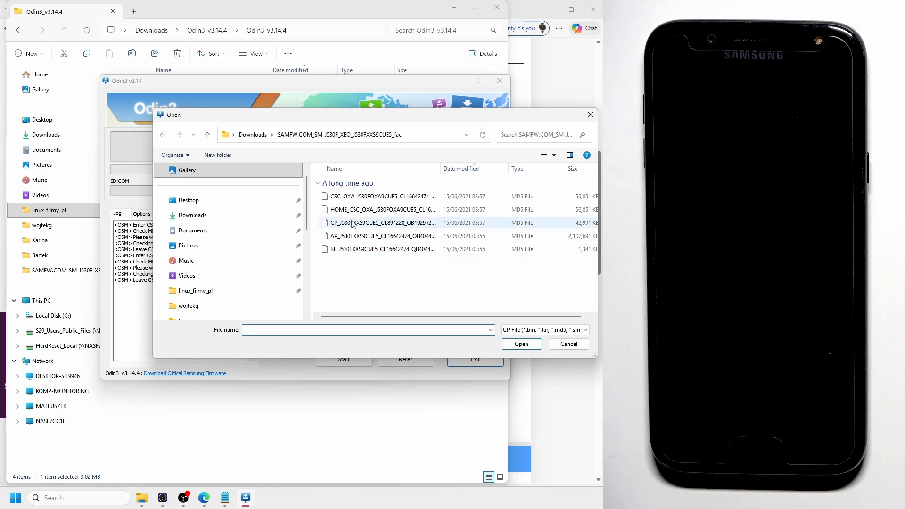
left_click(351, 223)
left_click(521, 344)
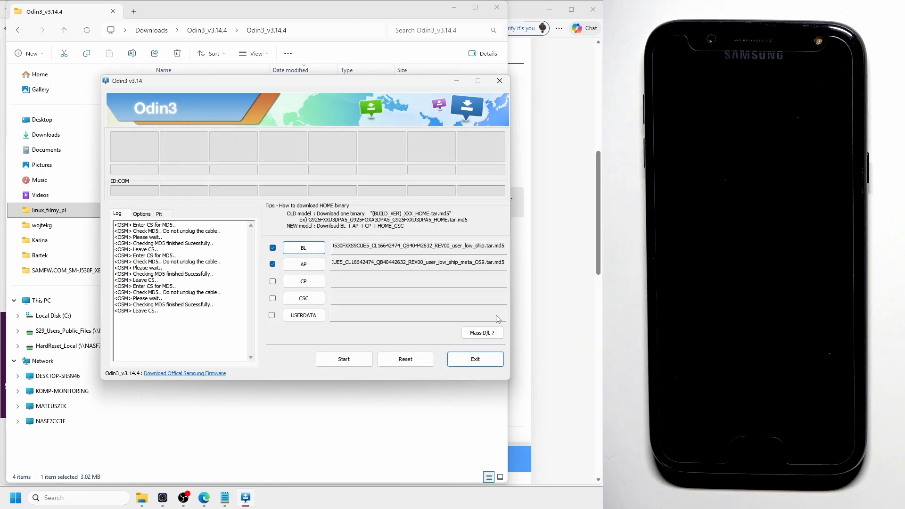
Load the HOME_CSC_OXA_J530FOXA9CUE5 firmware file into the CSC slot.
left_click(304, 299)
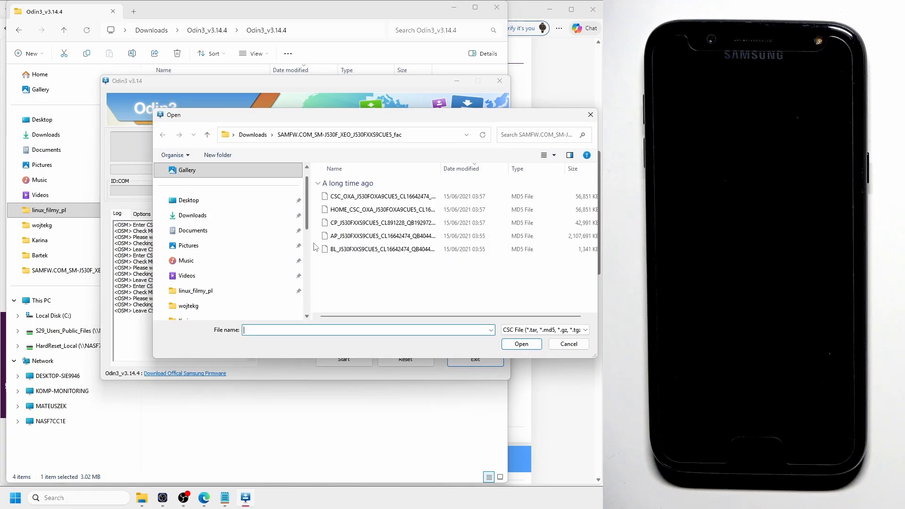
left_click(347, 214)
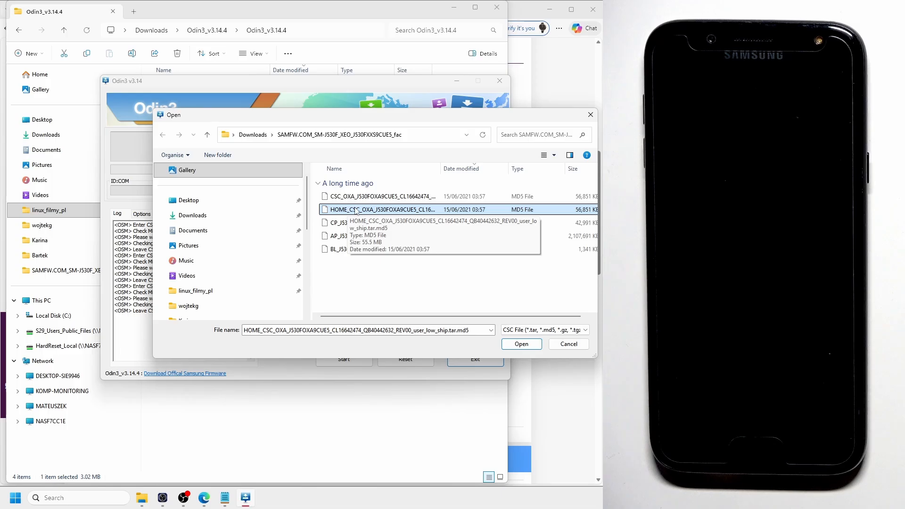
left_click(344, 212)
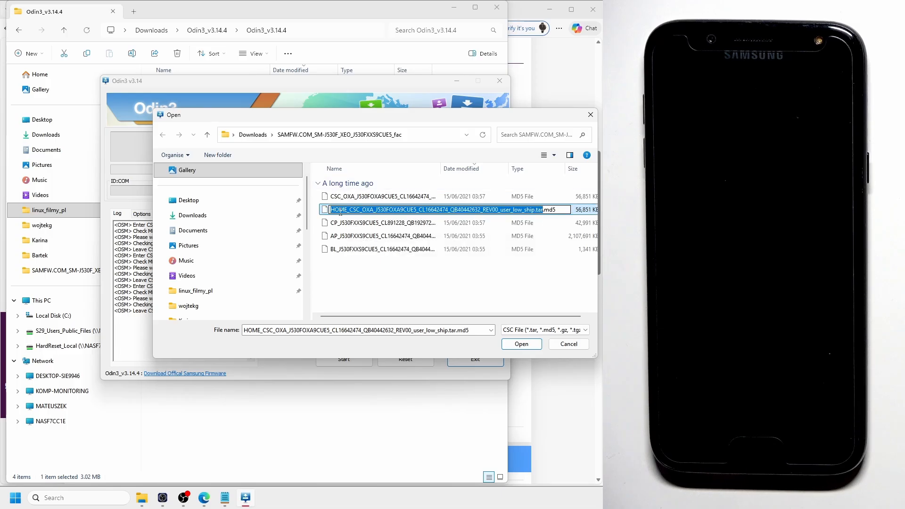
left_click(407, 211)
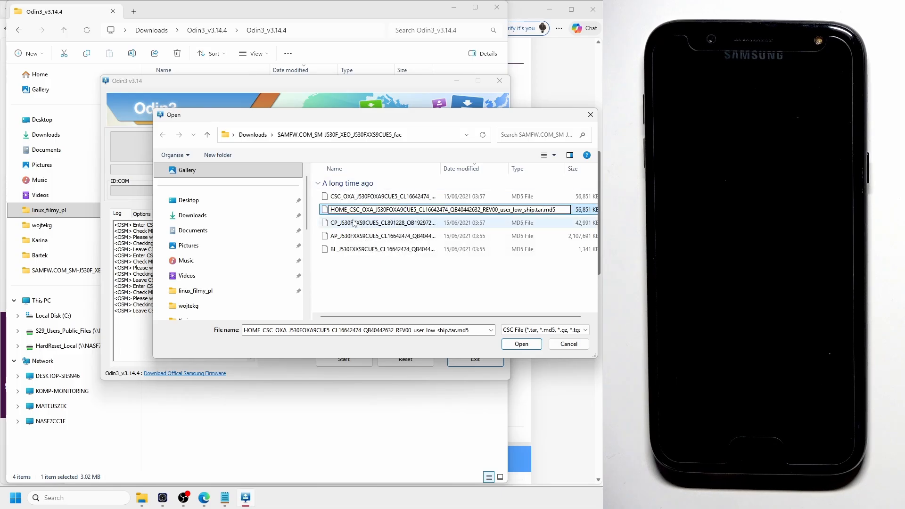
left_click(583, 213)
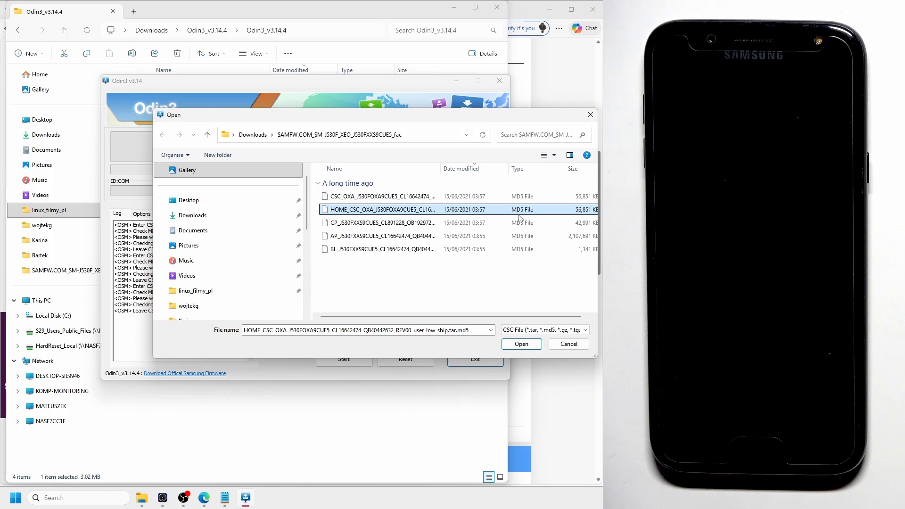
left_click(345, 212)
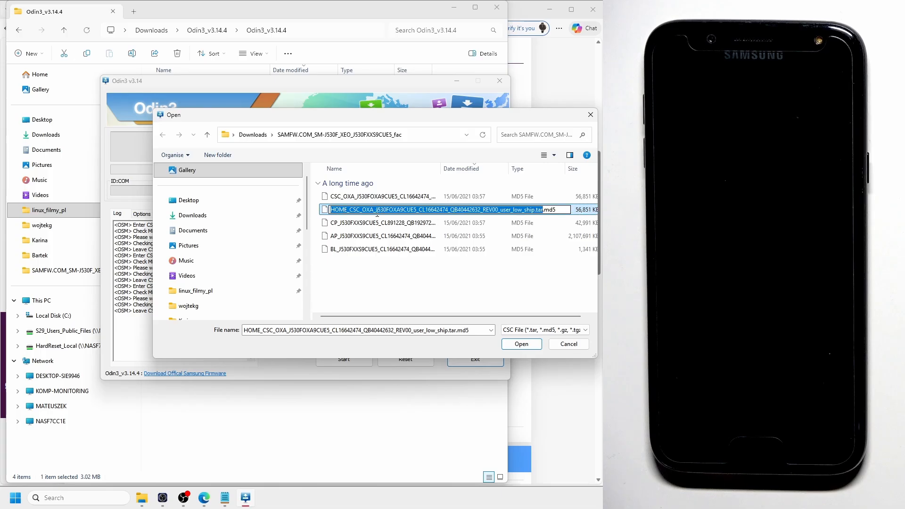
left_click(585, 214)
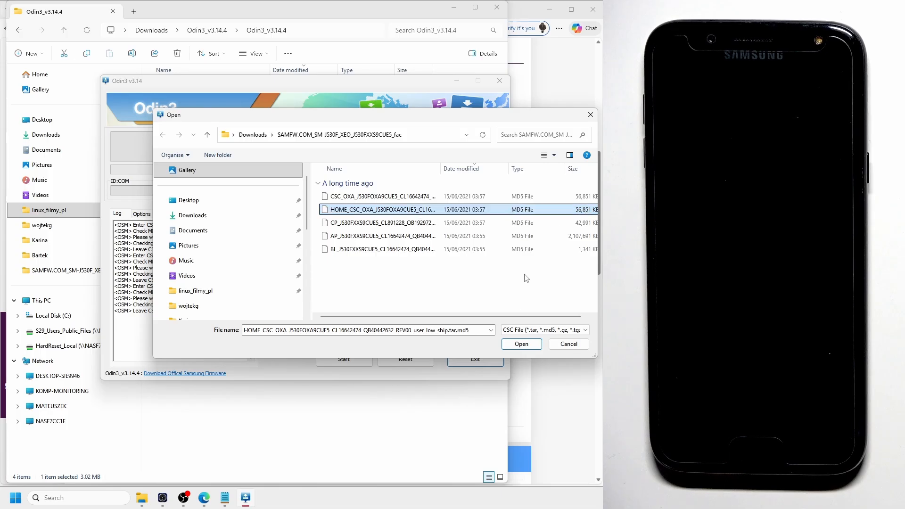
left_click(519, 345)
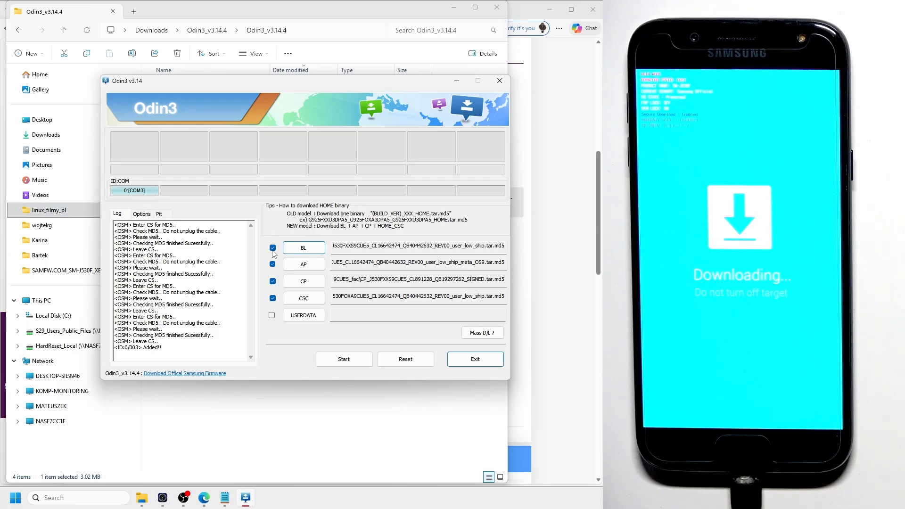
Flash the loaded BL, AP, CP and CSC files to the phone connected in download mode, and exit Odin once flashing finishes.
left_click(347, 363)
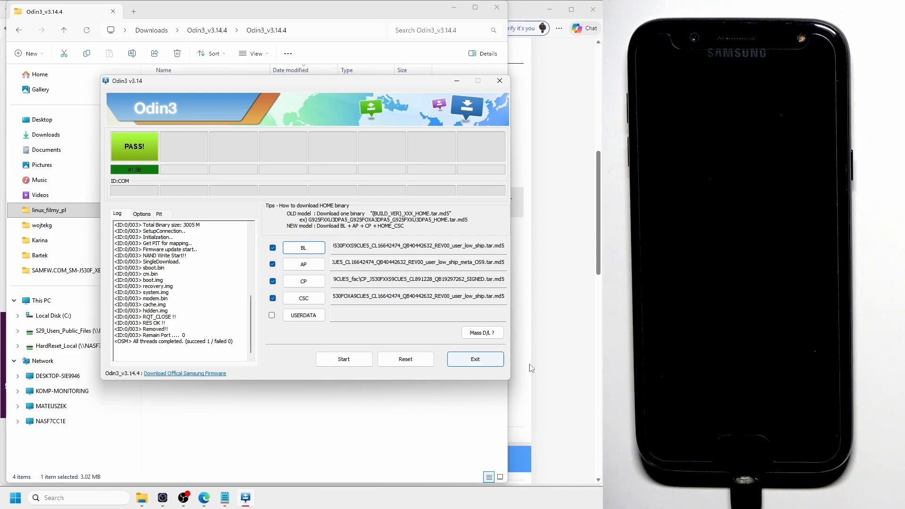
left_click(474, 360)
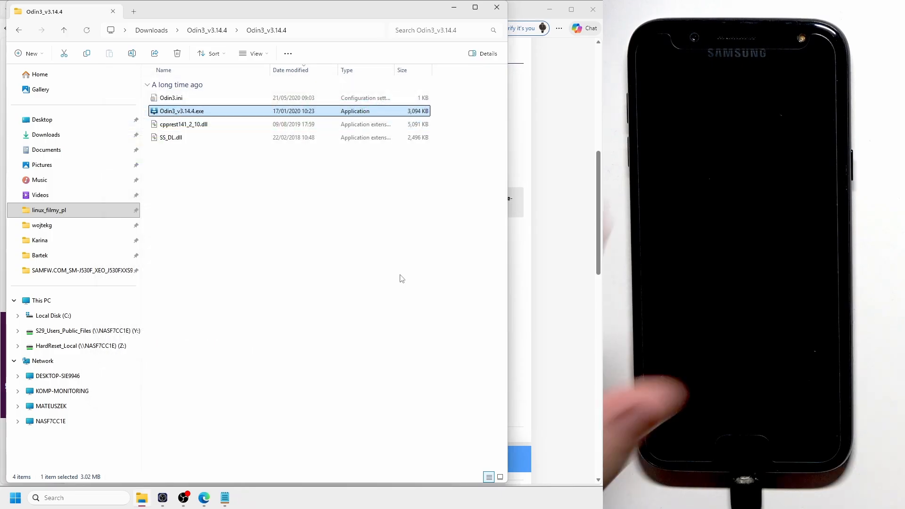